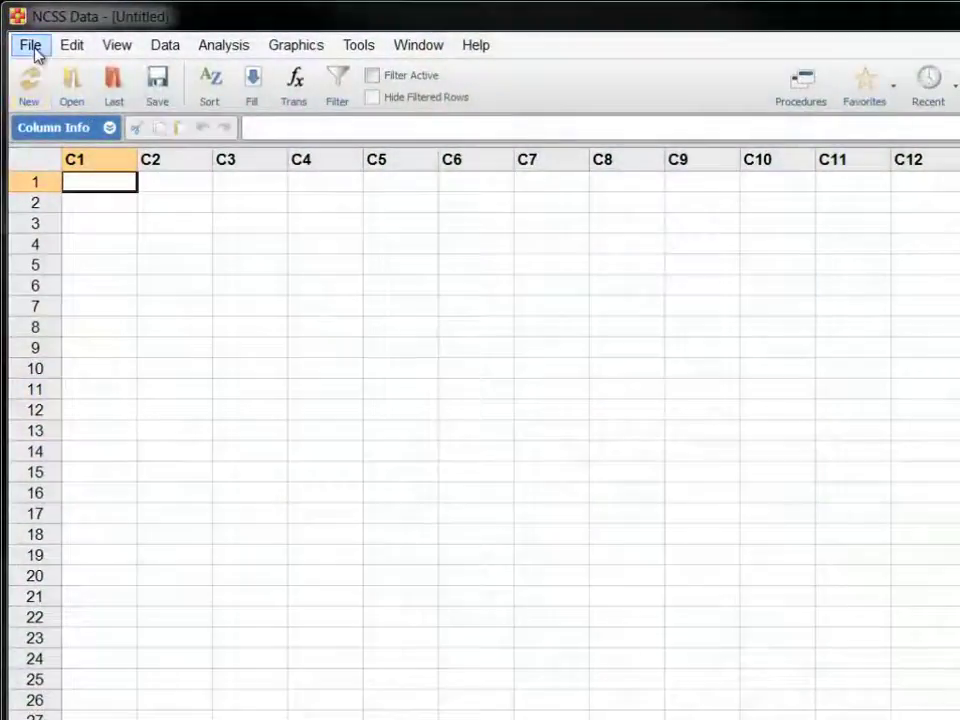
Step: Open the Fisher example dataset with its sepal, petal and Iris columns
{"action": "left_click", "coordinate": [30, 46]}
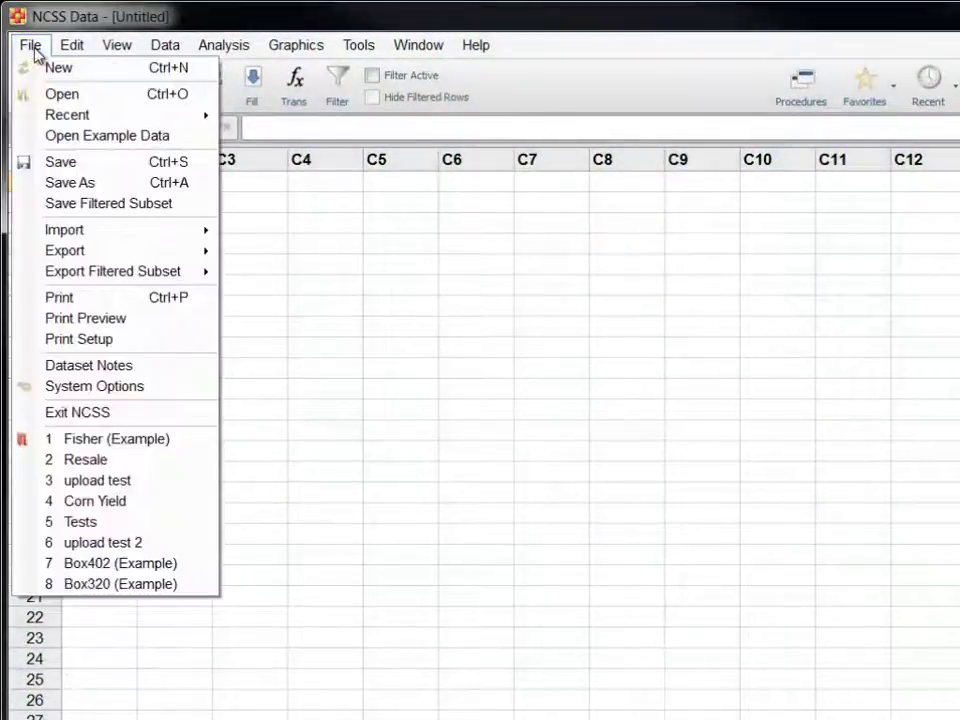
{"action": "left_click", "coordinate": [57, 138]}
{"action": "left_click", "coordinate": [574, 390]}
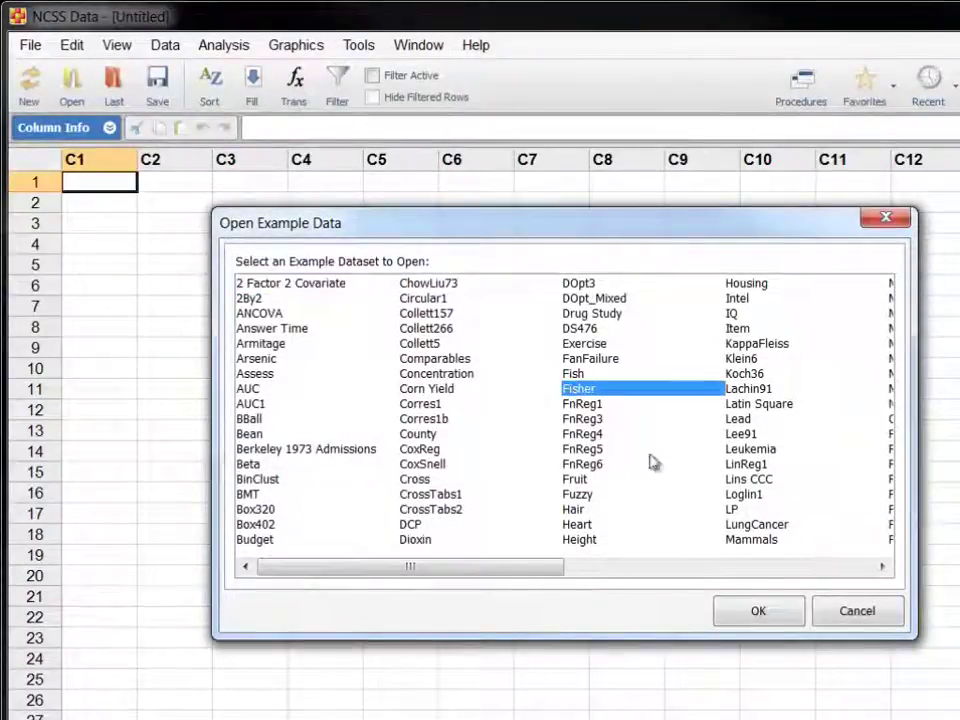
{"action": "left_click", "coordinate": [745, 610]}
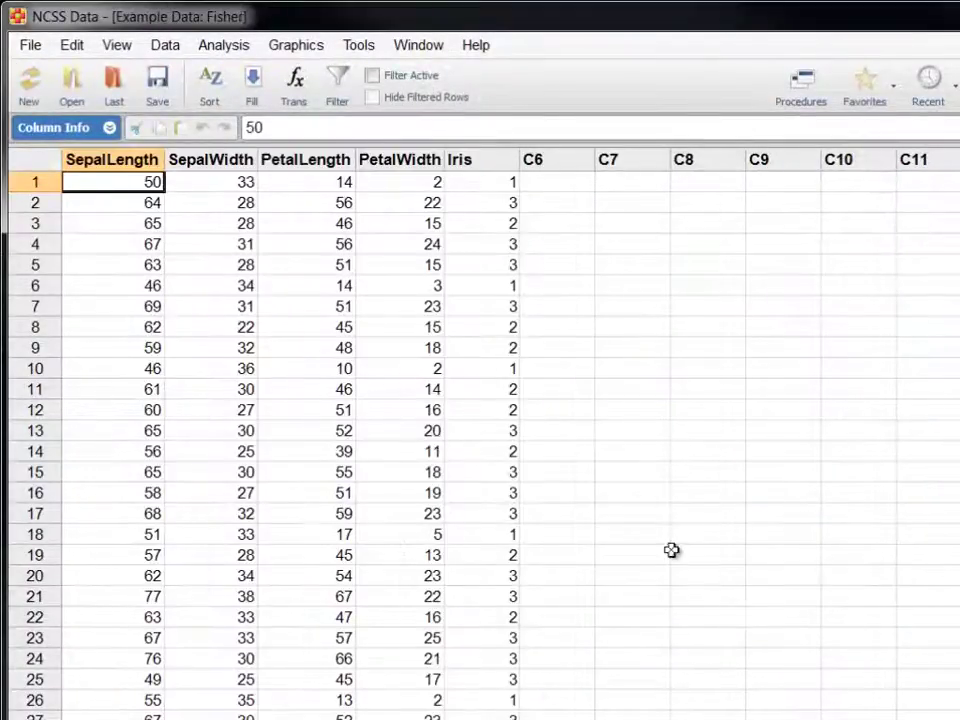
Step: Start the 3D Scatter Plots procedure from Graphics > 3D Plots with all settings reset
{"action": "left_click", "coordinate": [302, 45]}
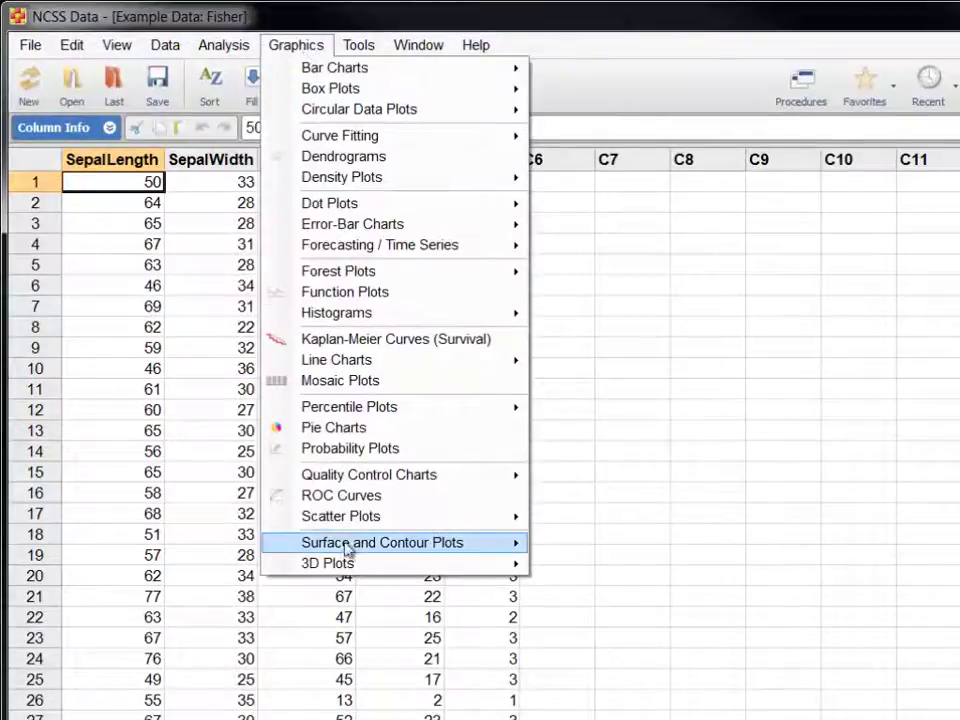
{"action": "mouse_move", "coordinate": [345, 564]}
{"action": "left_click", "coordinate": [574, 566]}
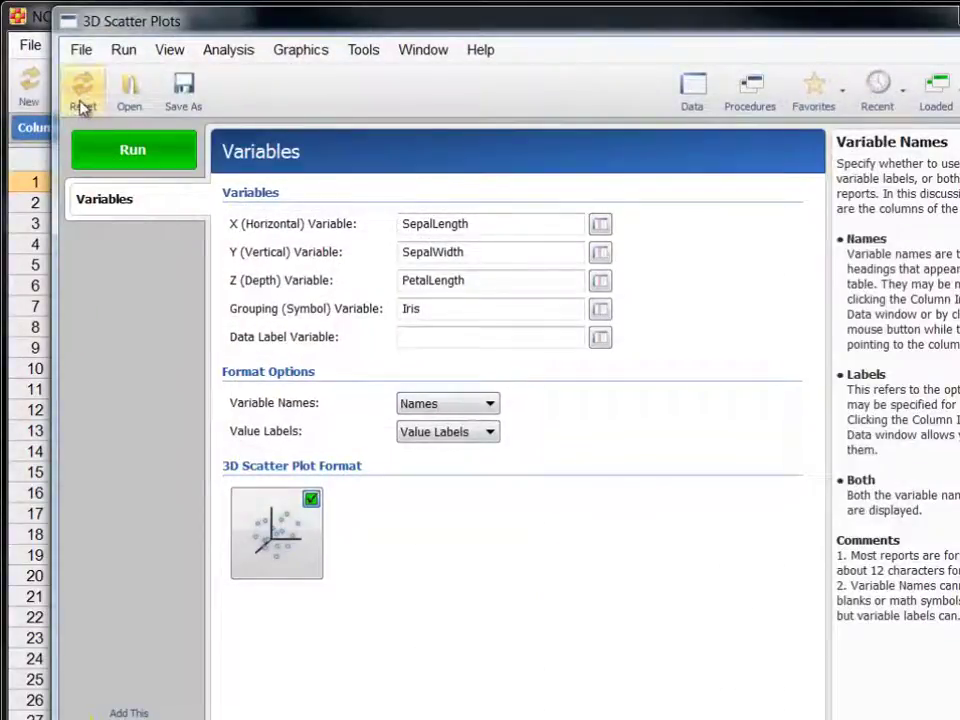
{"action": "left_click", "coordinate": [82, 104]}
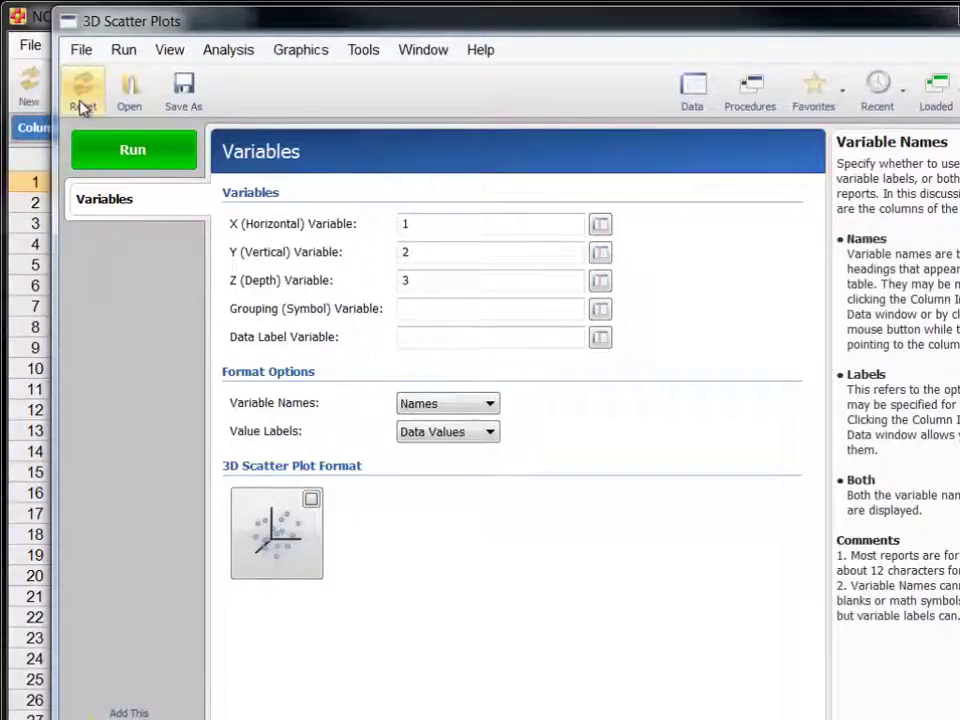
Step: Assign SepalLength, SepalWidth and PetalLength as X, Y and Z, and Iris for grouping
{"action": "left_click", "coordinate": [601, 226]}
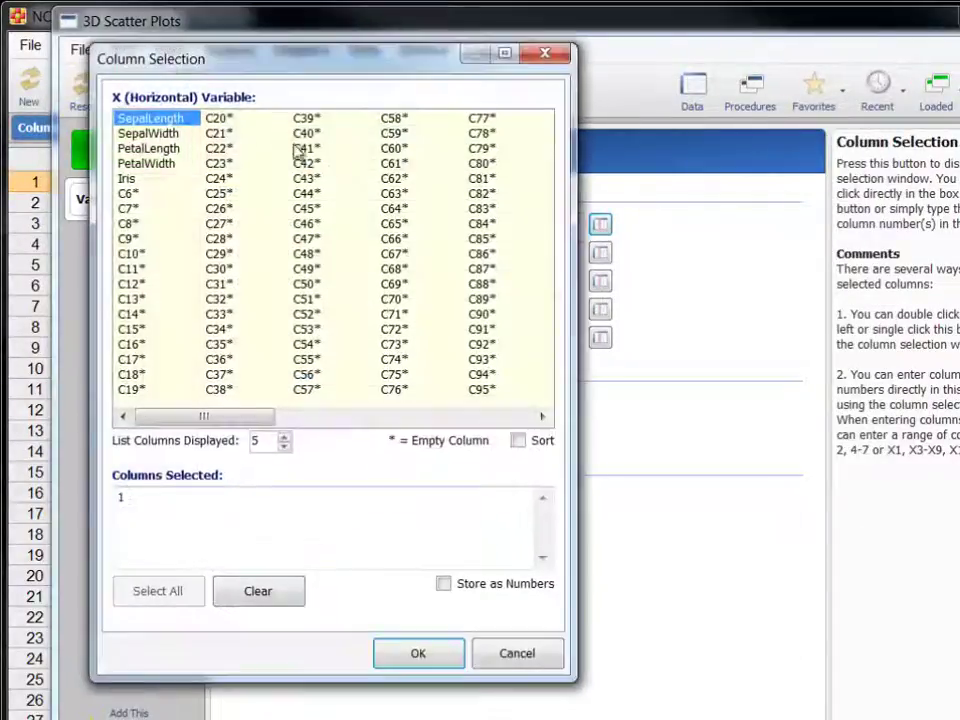
{"action": "left_click", "coordinate": [418, 652]}
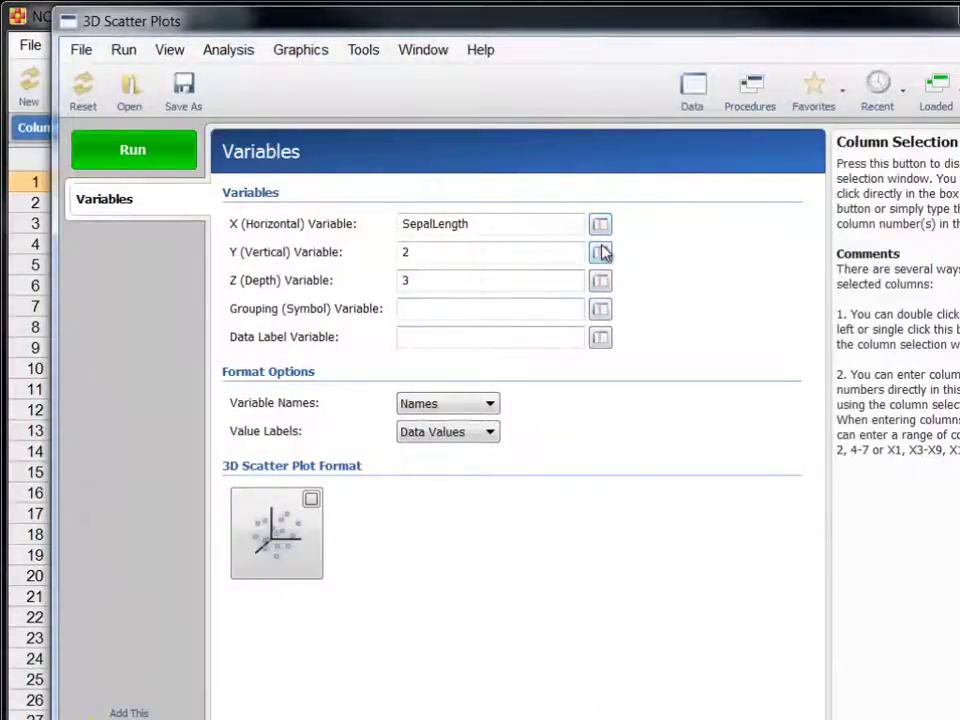
{"action": "left_click", "coordinate": [600, 252]}
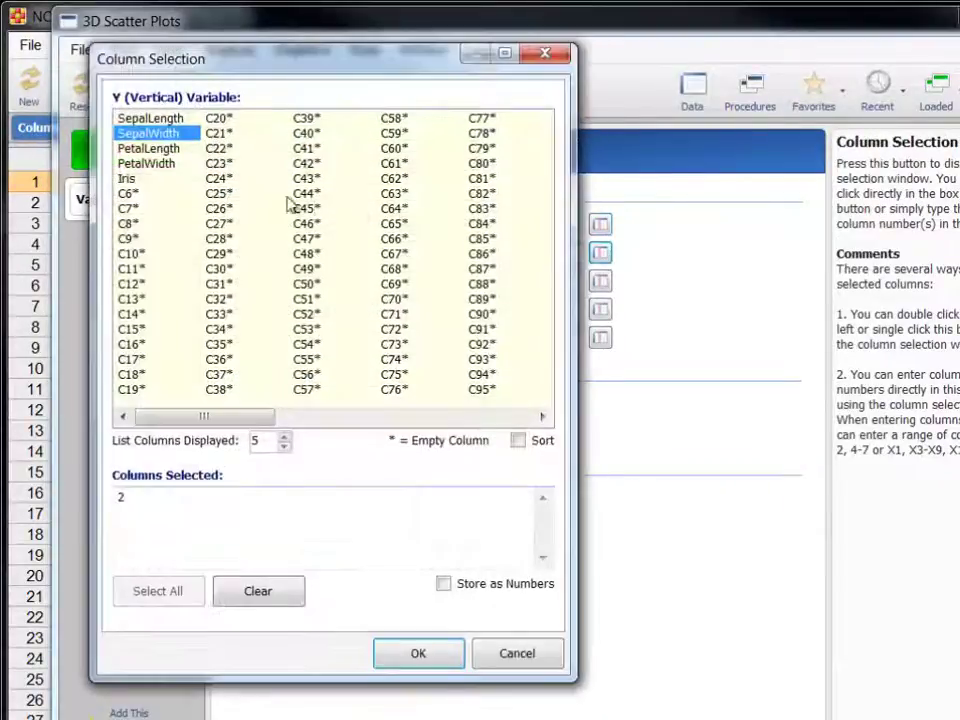
{"action": "left_click", "coordinate": [430, 657]}
{"action": "left_click", "coordinate": [600, 282]}
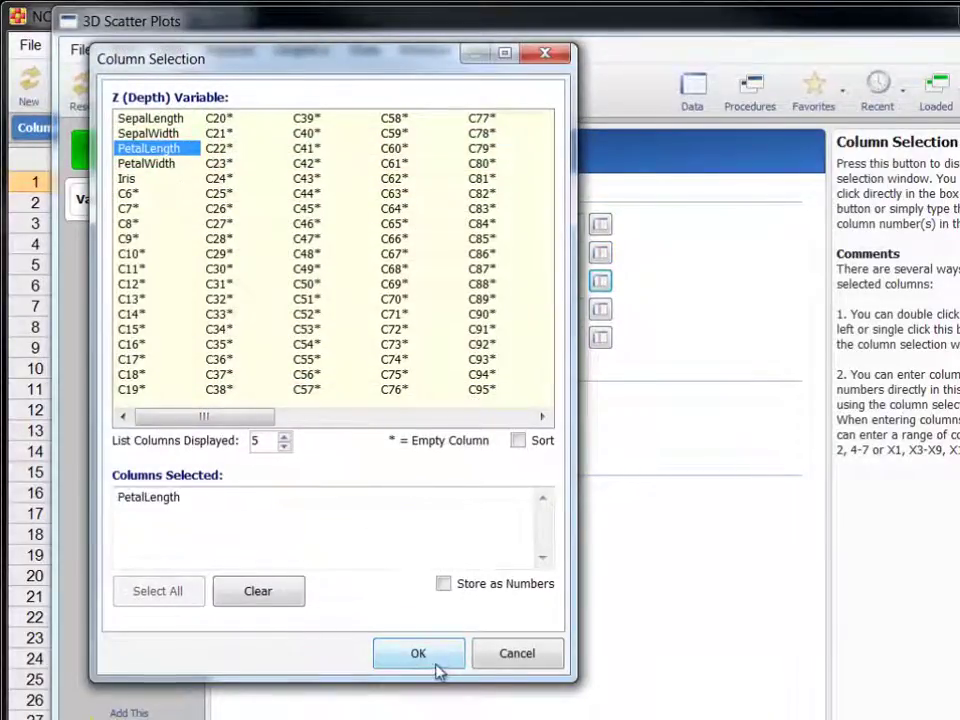
{"action": "left_click", "coordinate": [436, 662]}
{"action": "left_click", "coordinate": [601, 311]}
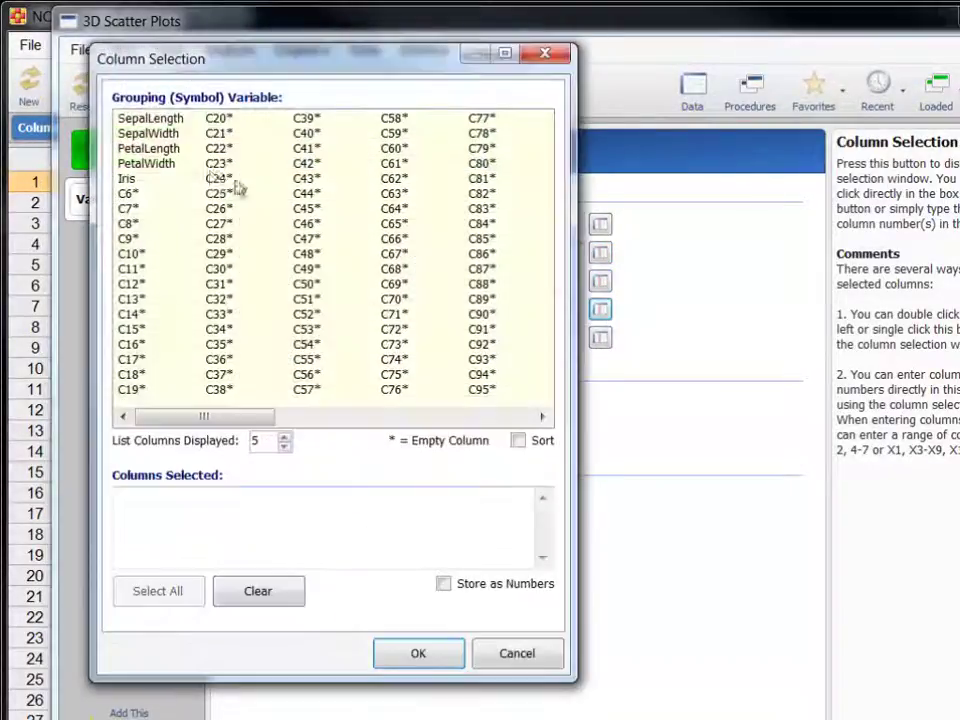
{"action": "left_click", "coordinate": [150, 180]}
Step: Confirm Iris as the grouping variable and set the label display to Value Labels
{"action": "left_click", "coordinate": [415, 655]}
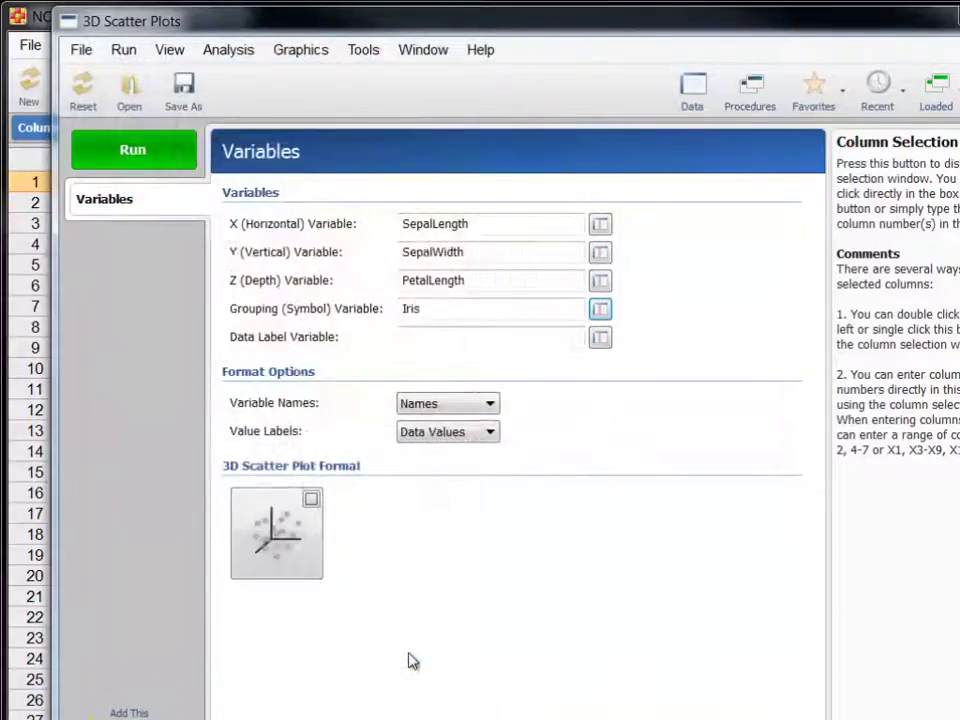
{"action": "left_click", "coordinate": [416, 438]}
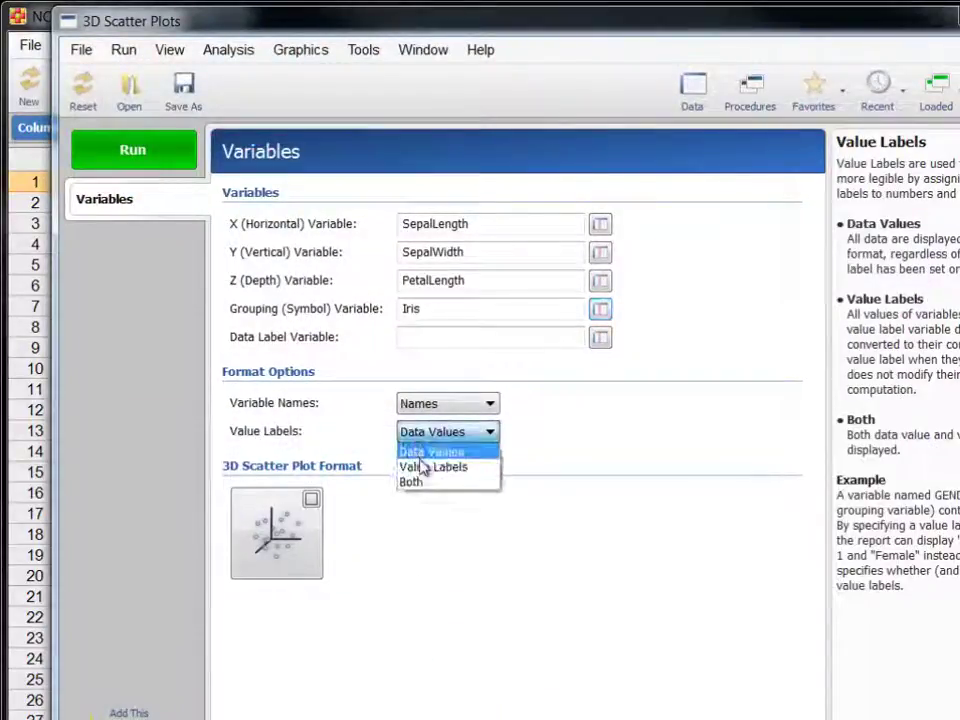
{"action": "left_click", "coordinate": [421, 468]}
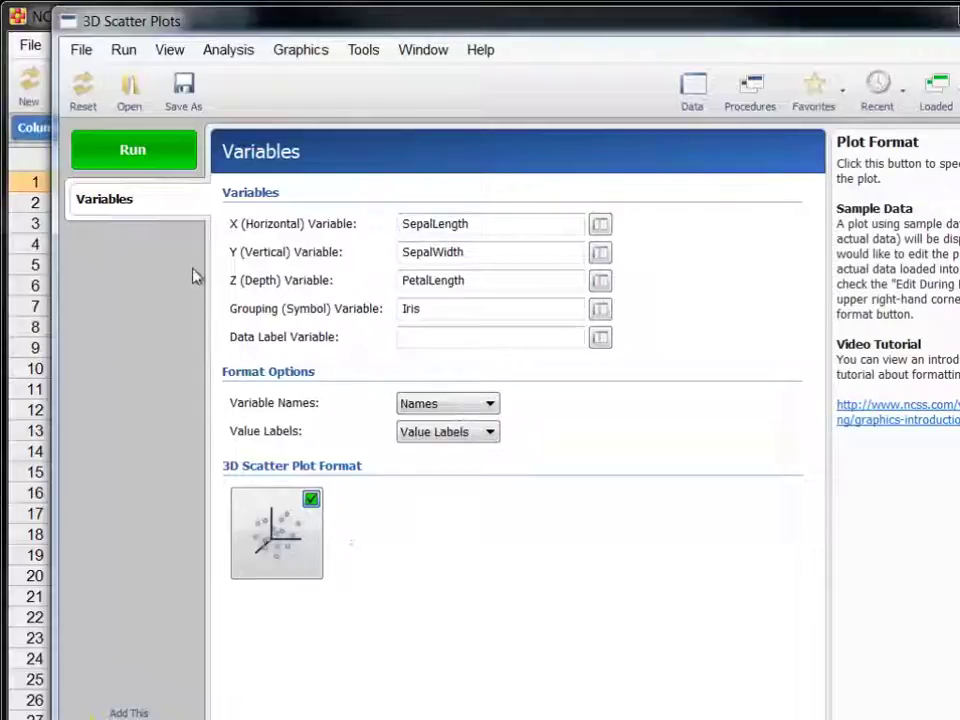
Step: Run the plot, turn on symbols, and try point labels and an X-mean plane before removing them
{"action": "left_click", "coordinate": [161, 158]}
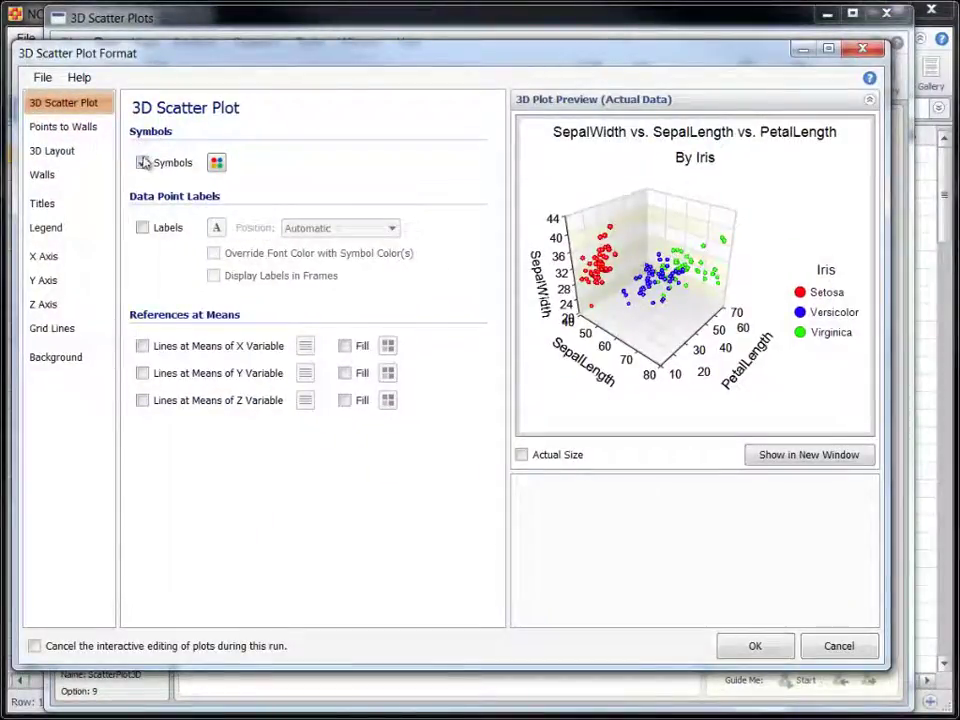
{"action": "left_click", "coordinate": [143, 162]}
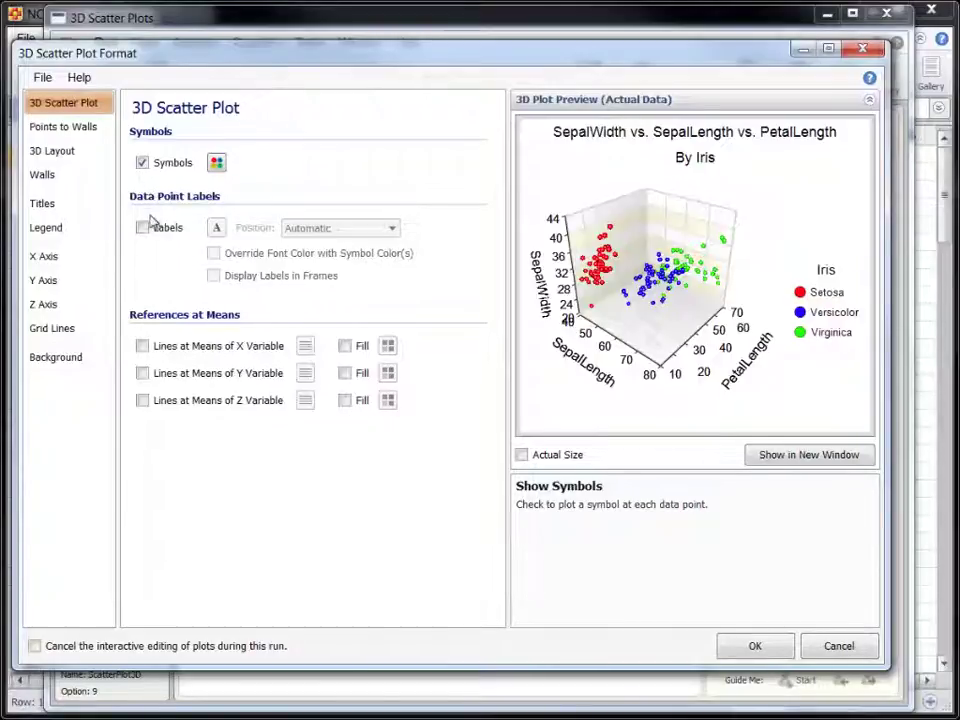
{"action": "left_click", "coordinate": [142, 227]}
{"action": "left_click", "coordinate": [142, 345]}
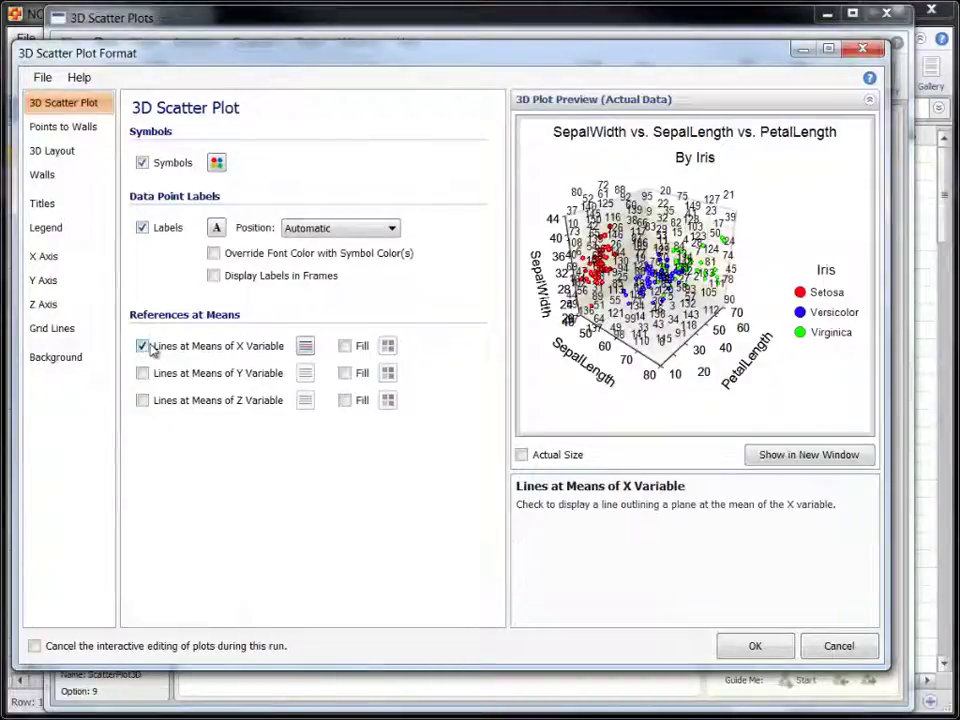
{"action": "left_click", "coordinate": [142, 345]}
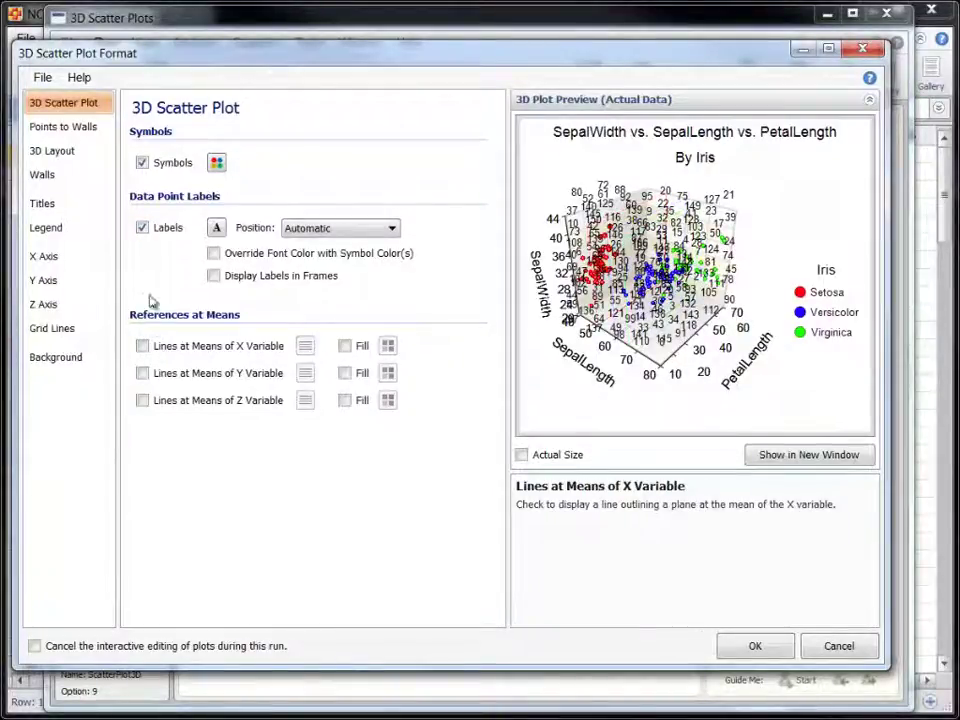
{"action": "left_click", "coordinate": [143, 228]}
Step: Toggle the point-to-floor lines on and back off under Points to Walls
{"action": "left_click", "coordinate": [84, 128]}
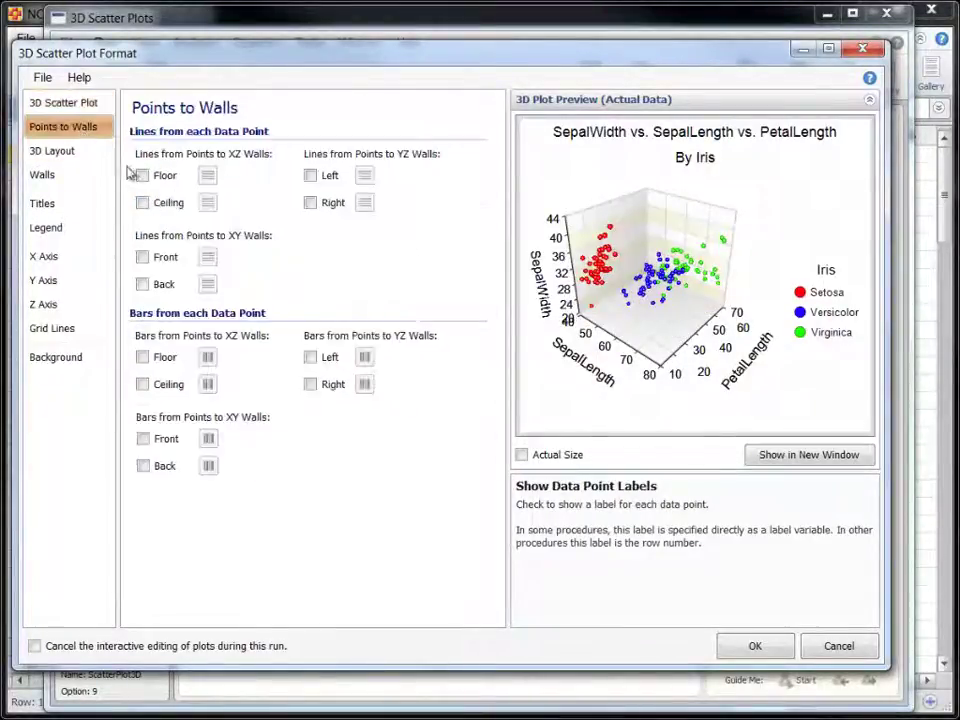
{"action": "left_click", "coordinate": [142, 175]}
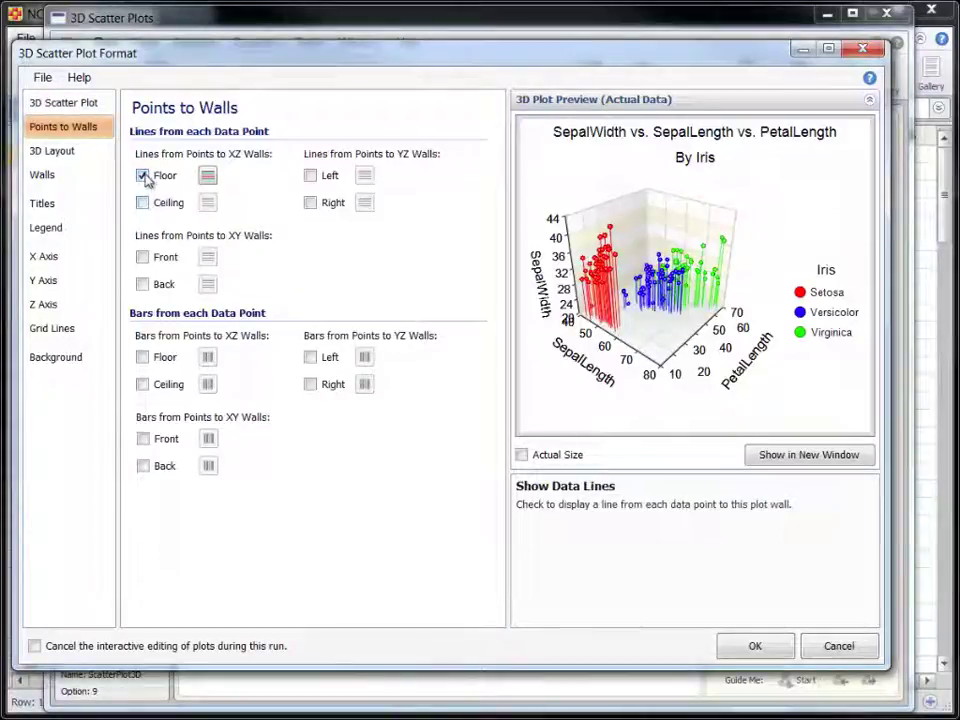
{"action": "left_click", "coordinate": [142, 176]}
Step: Try a 2D display and perspective 70, returning to 3D with perspective 60
{"action": "left_click", "coordinate": [96, 154]}
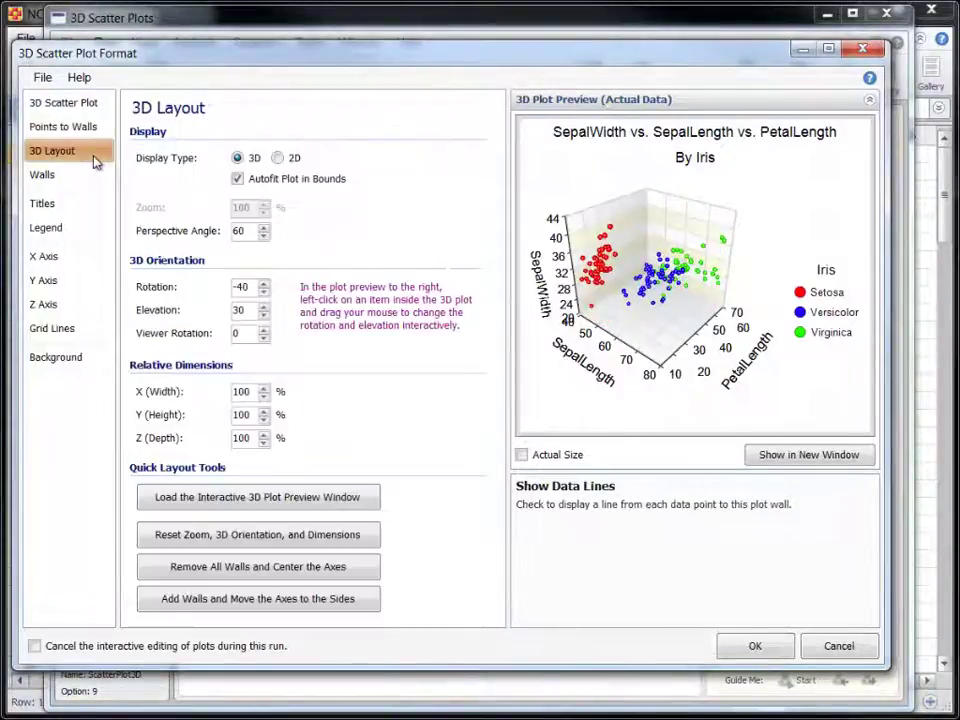
{"action": "left_click", "coordinate": [278, 158]}
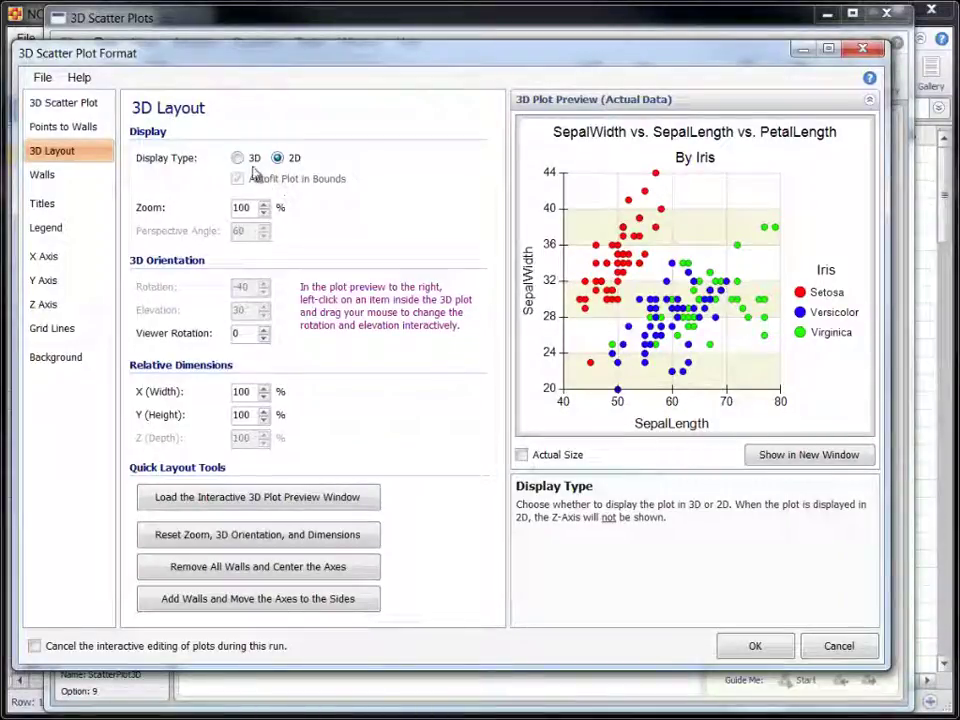
{"action": "left_click", "coordinate": [253, 160]}
{"action": "left_click", "coordinate": [264, 227]}
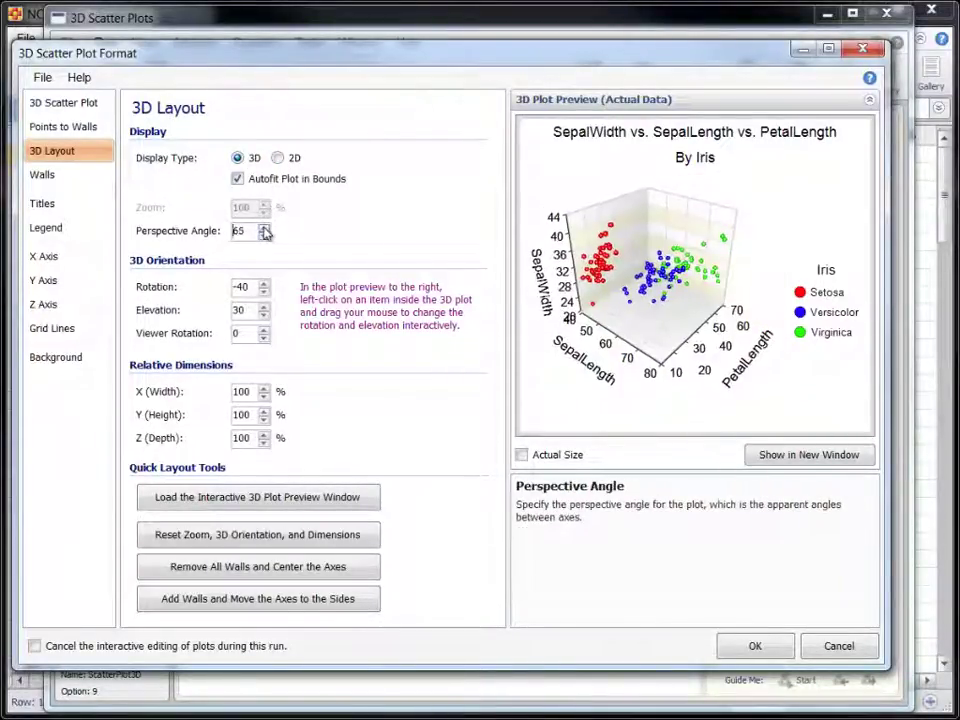
{"action": "left_click", "coordinate": [264, 227]}
{"action": "left_click", "coordinate": [264, 236]}
{"action": "left_click", "coordinate": [264, 236]}
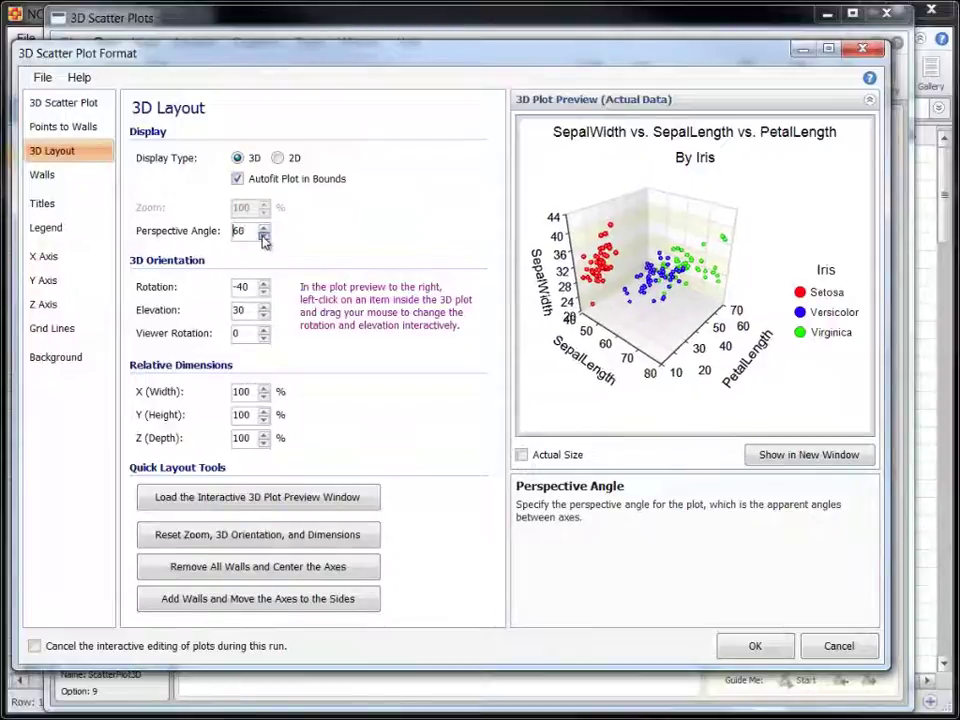
Step: Set X width to 125% and drag the view to rotation -50, elevation 35
{"action": "left_click", "coordinate": [264, 307]}
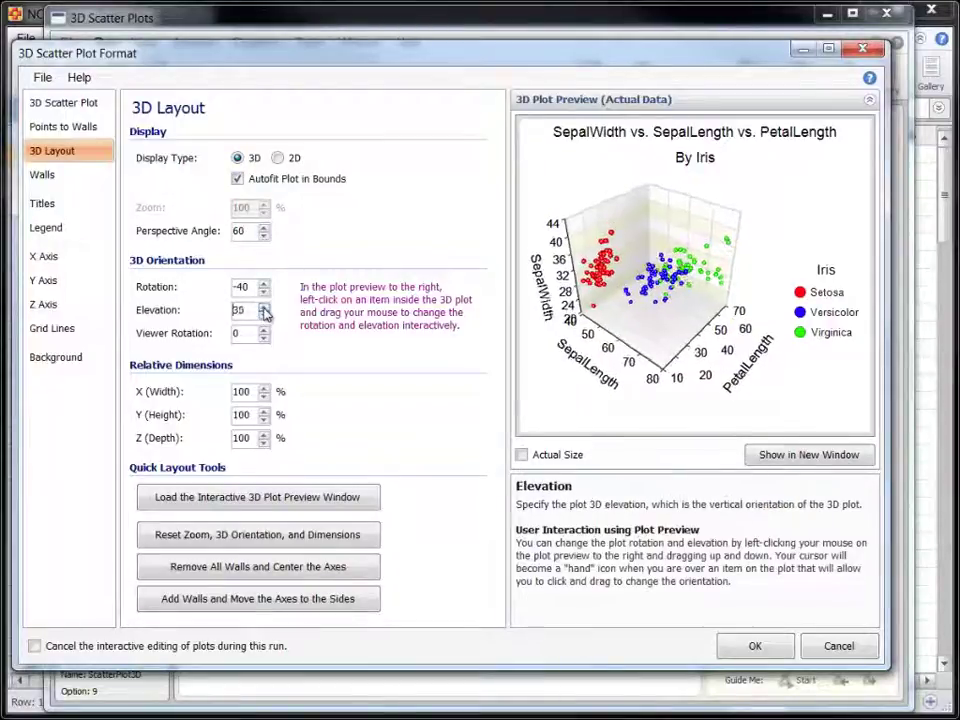
{"action": "left_click", "coordinate": [264, 307]}
{"action": "left_click", "coordinate": [264, 307]}
{"action": "left_click", "coordinate": [264, 307]}
{"action": "left_click", "coordinate": [264, 388]}
{"action": "left_click", "coordinate": [264, 388]}
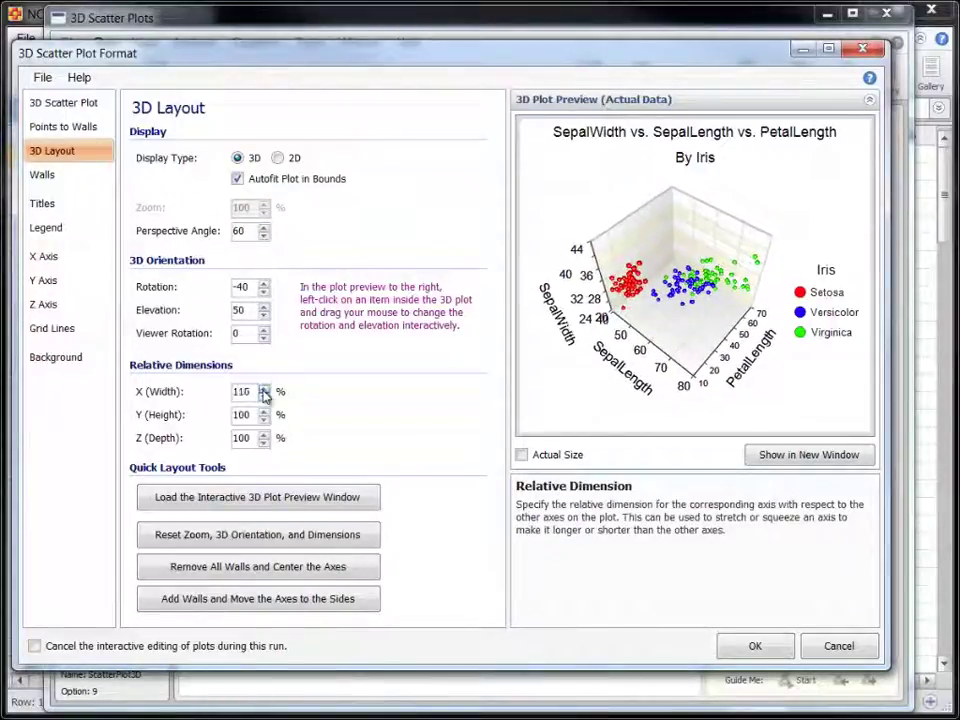
{"action": "left_click", "coordinate": [264, 388]}
{"action": "left_click", "coordinate": [264, 388]}
{"action": "left_click", "coordinate": [264, 388]}
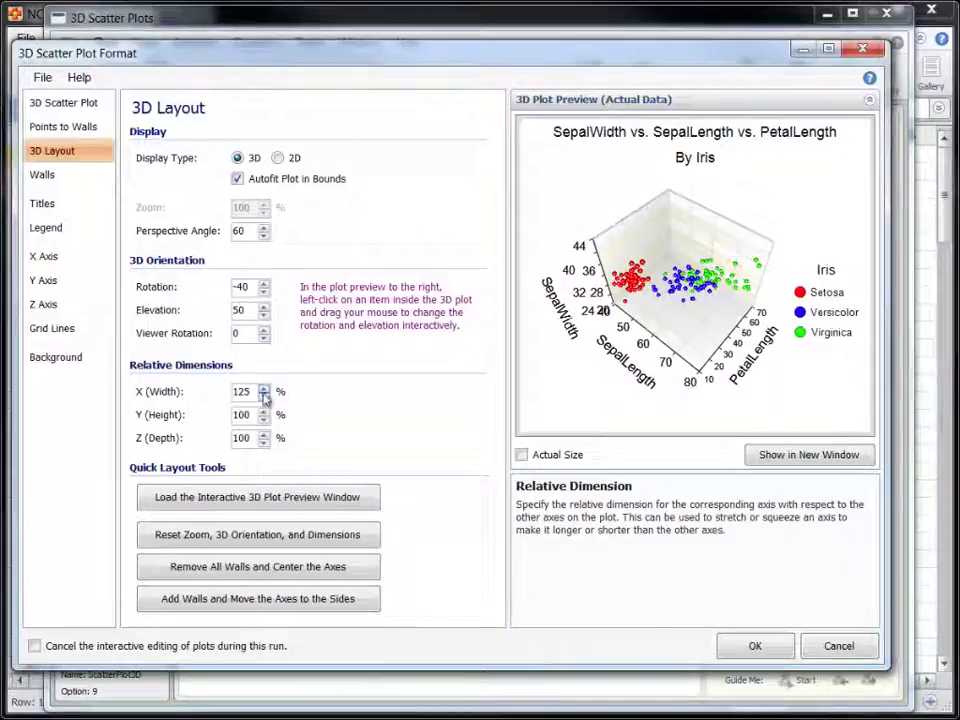
{"action": "left_click", "coordinate": [264, 314]}
{"action": "left_click", "coordinate": [264, 314]}
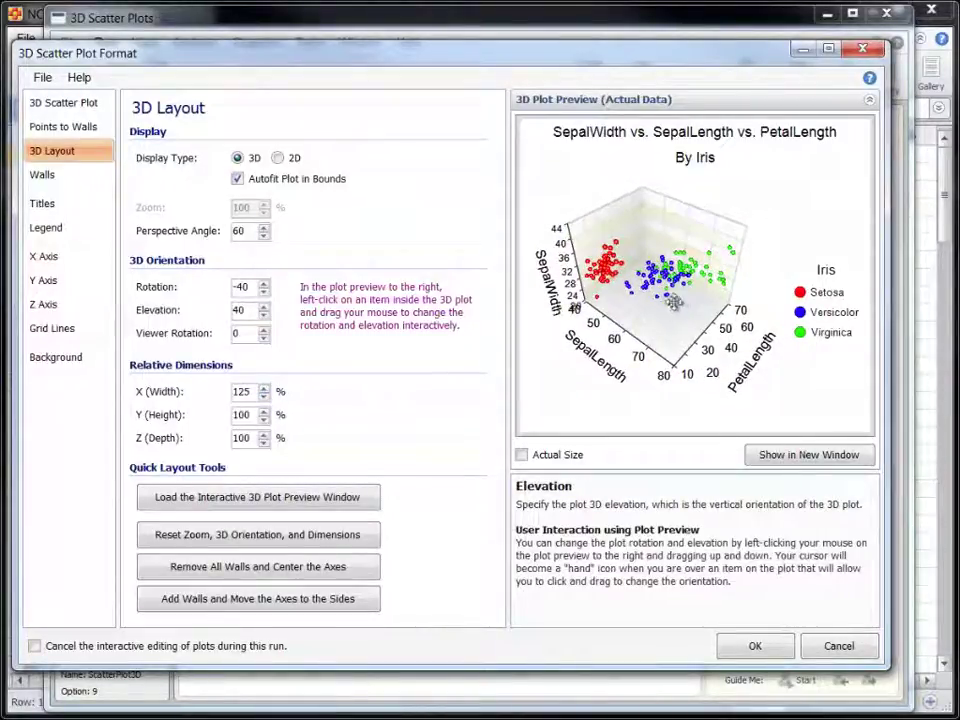
{"action": "left_click_drag", "start_coordinate": [674, 302], "coordinate": [686, 223]}
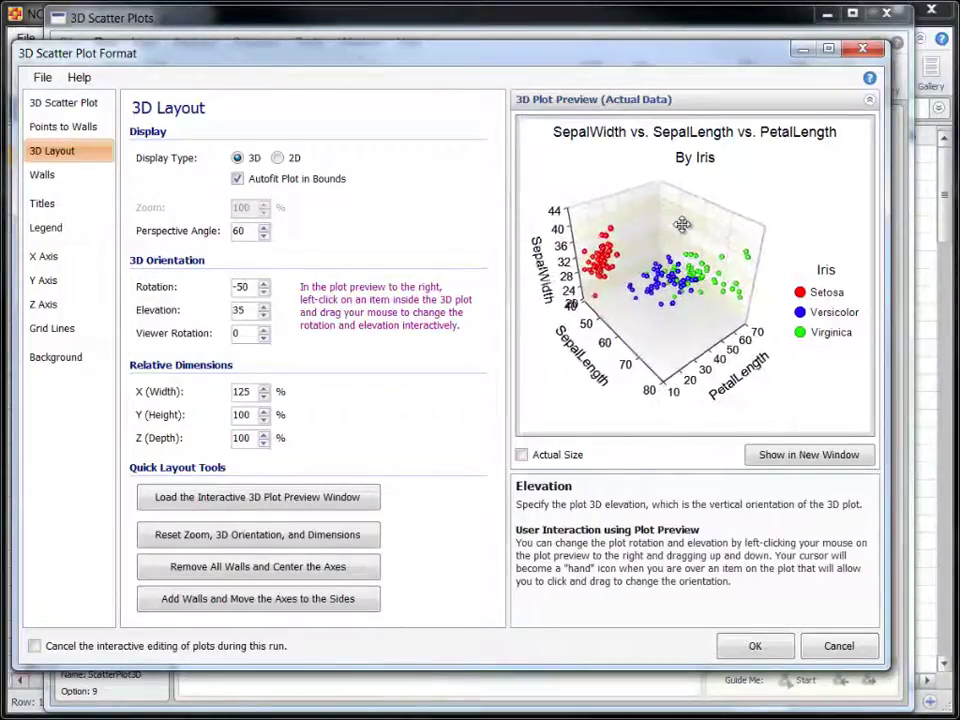
Step: Show the preview in a new window with Autofit Plot in Bounds turned off
{"action": "left_click", "coordinate": [782, 456]}
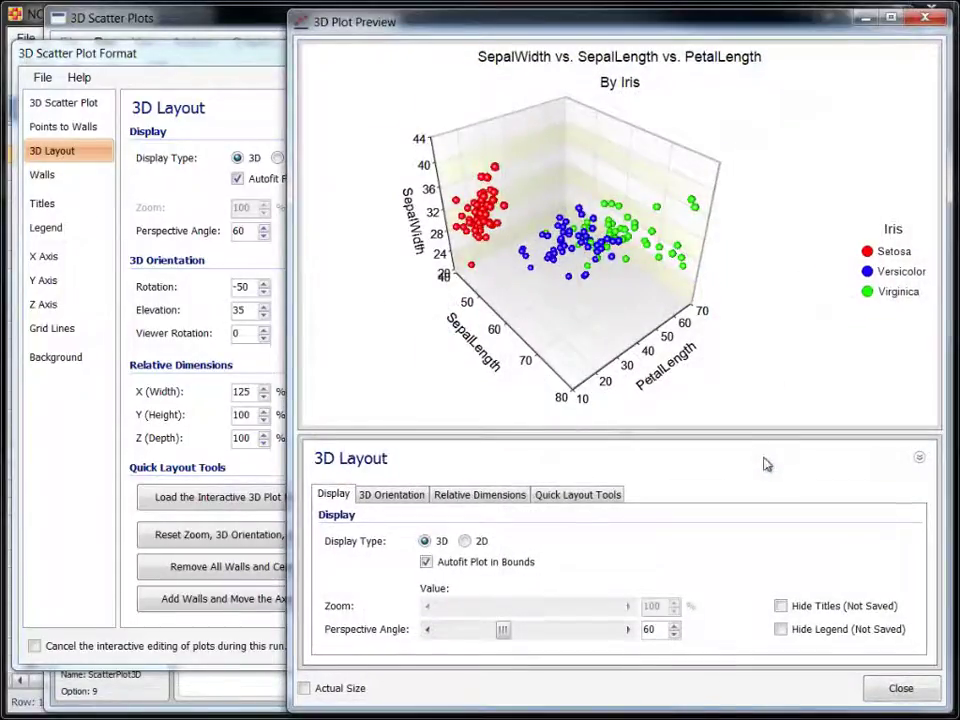
{"action": "left_click", "coordinate": [427, 562]}
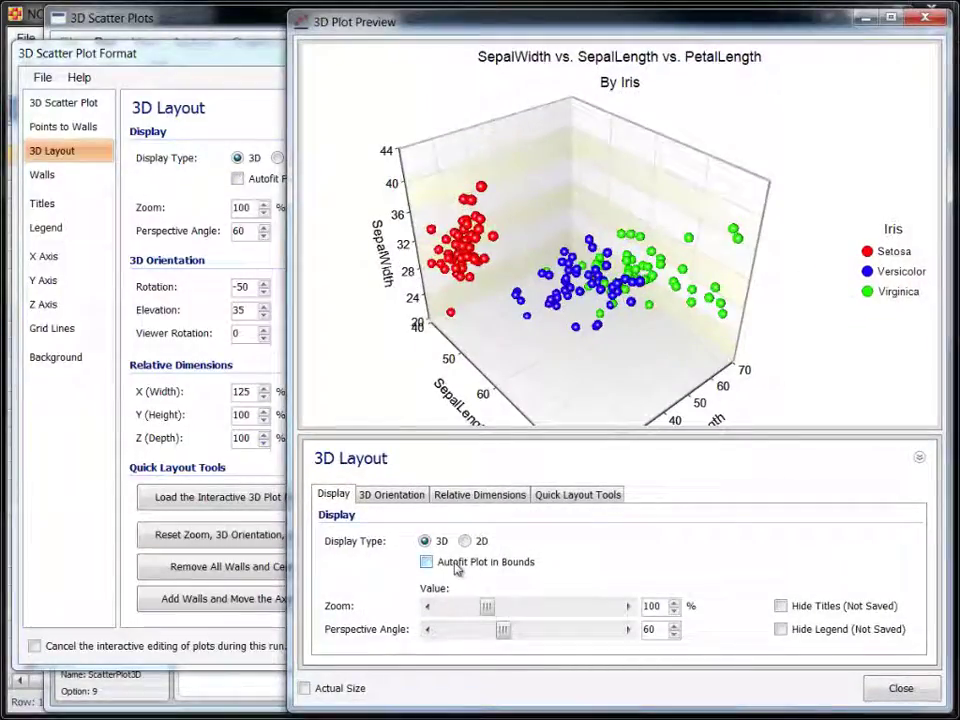
{"action": "left_click", "coordinate": [404, 497]}
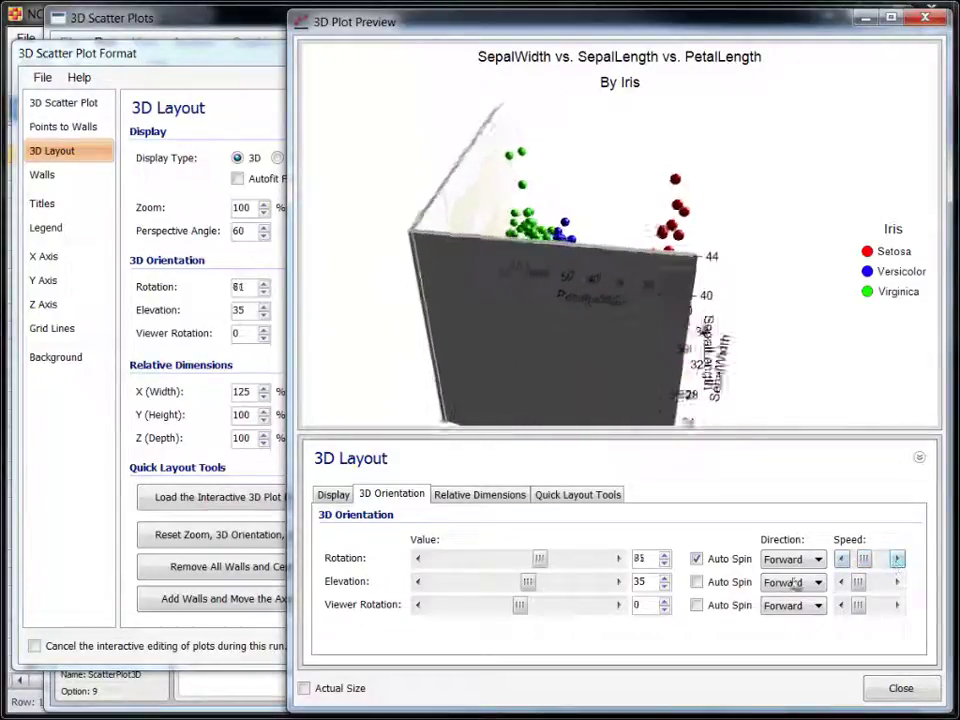
Step: Auto-spin the view to rotation 136, then spin elevation in Reverse down to 2
{"action": "left_click", "coordinate": [730, 559]}
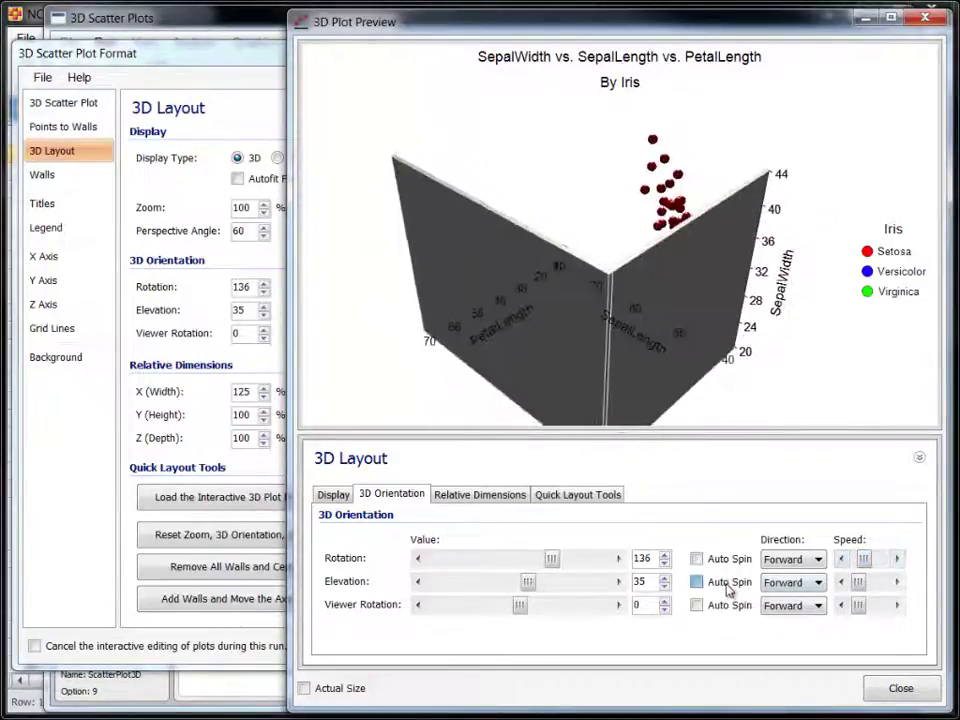
{"action": "left_click", "coordinate": [728, 584]}
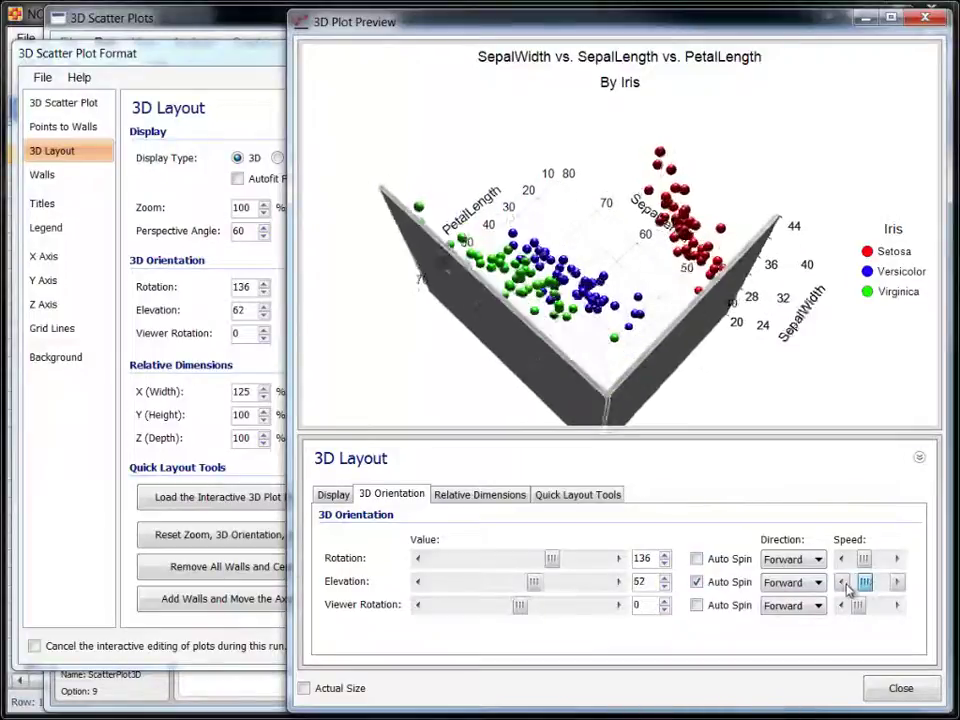
{"action": "left_click", "coordinate": [812, 582]}
{"action": "left_click", "coordinate": [805, 610]}
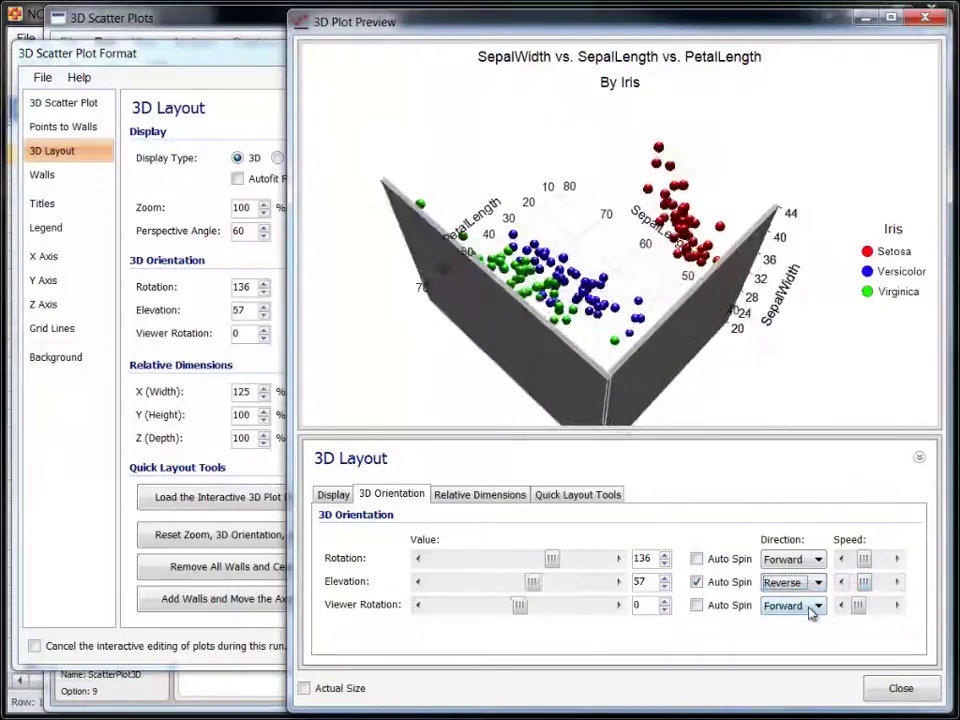
{"action": "left_click", "coordinate": [720, 582]}
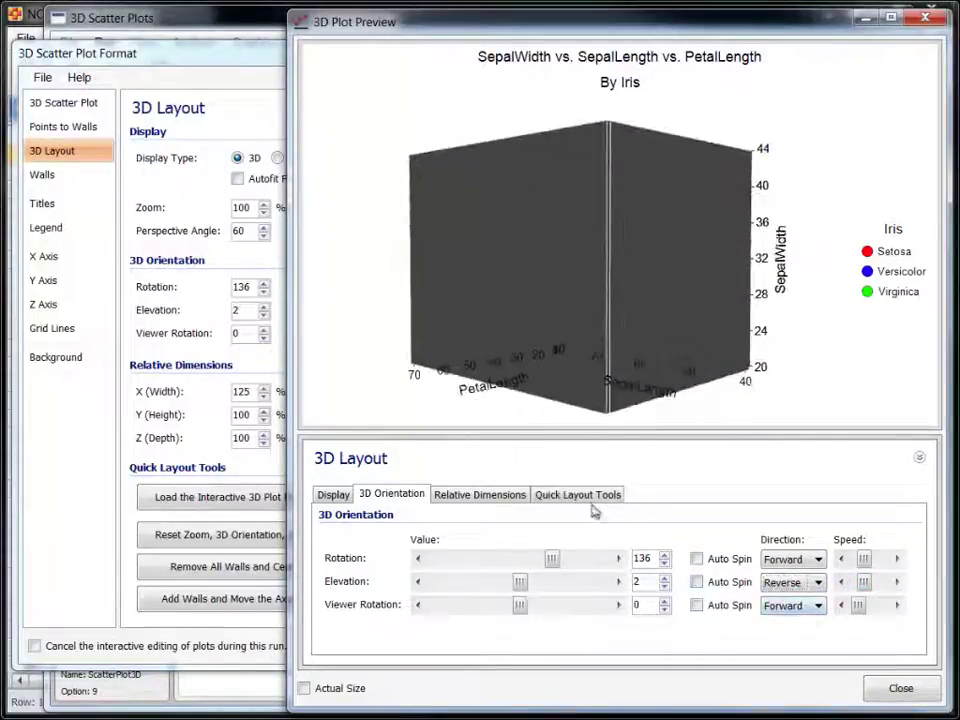
Step: Reset zoom, orientation and dimensions, then remove all walls and centre the axes
{"action": "left_click", "coordinate": [585, 495]}
{"action": "left_click", "coordinate": [492, 546]}
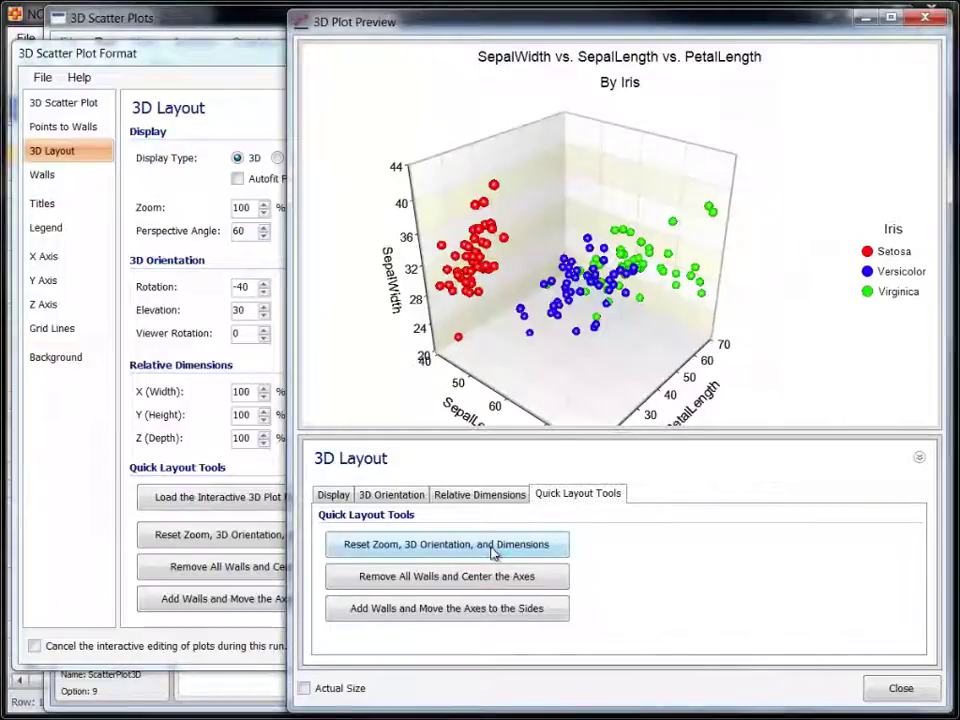
{"action": "left_click", "coordinate": [489, 585]}
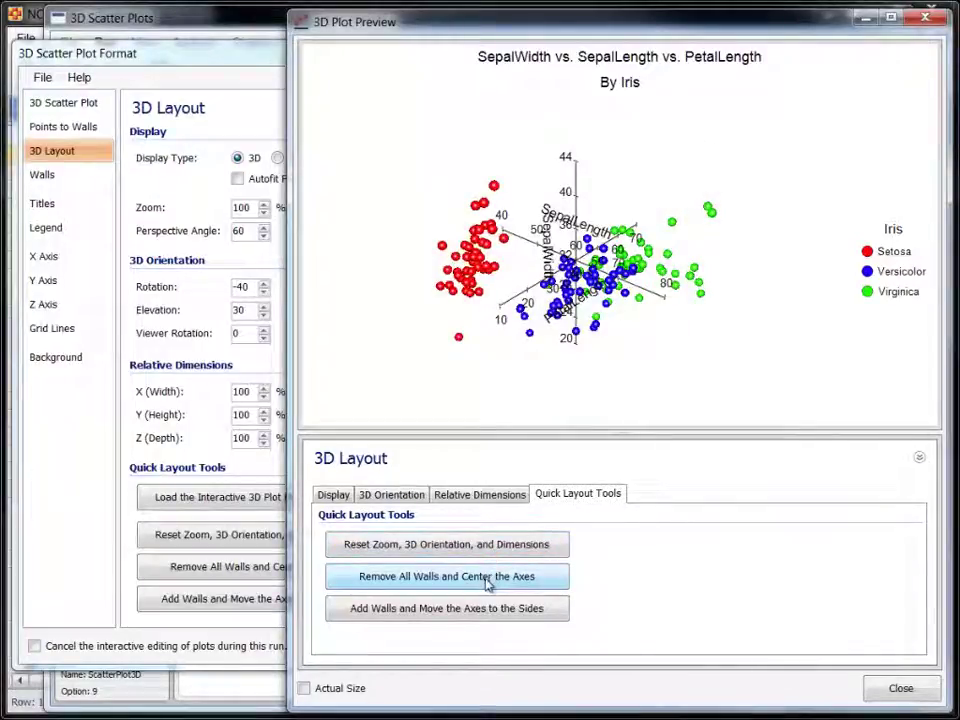
Step: Turn on a slower rotation auto-spin and drag the view to a new tilt
{"action": "left_click", "coordinate": [391, 496]}
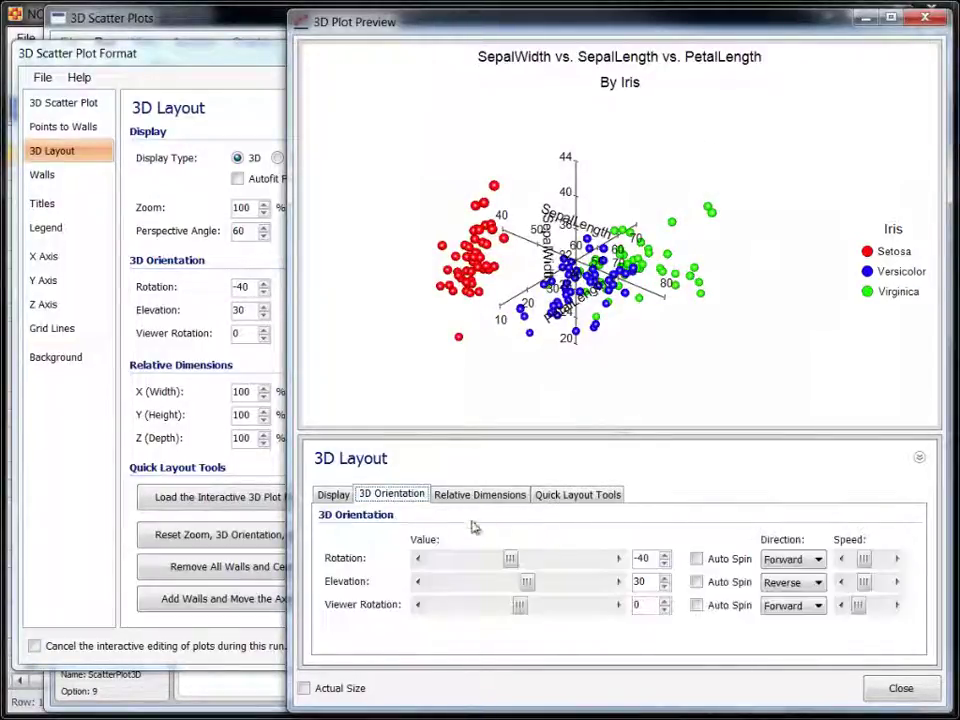
{"action": "left_click", "coordinate": [714, 566]}
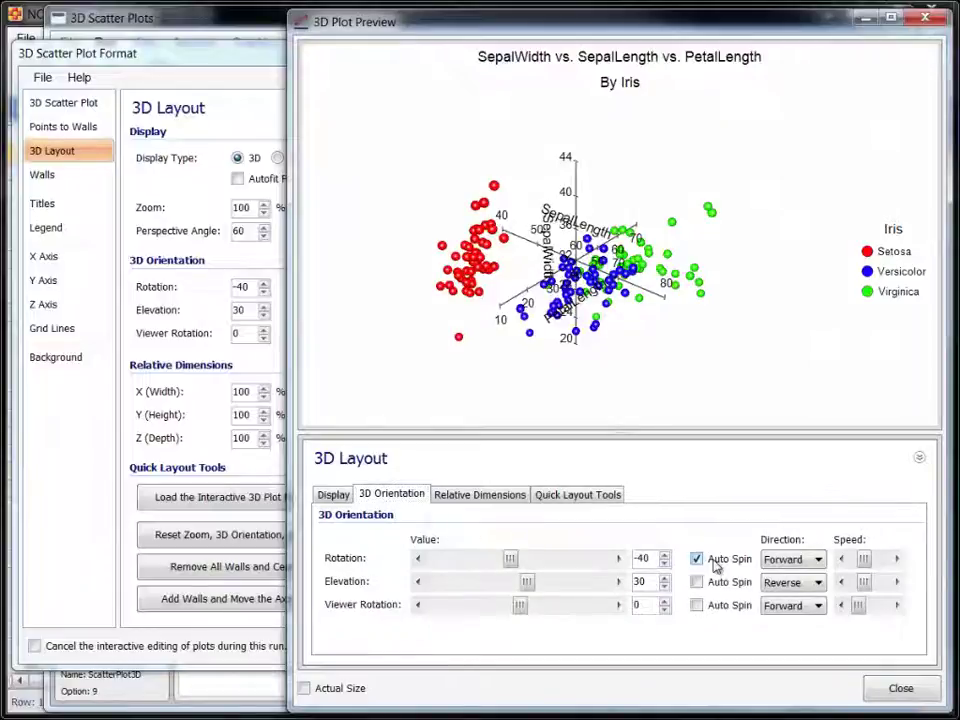
{"action": "left_click", "coordinate": [841, 559]}
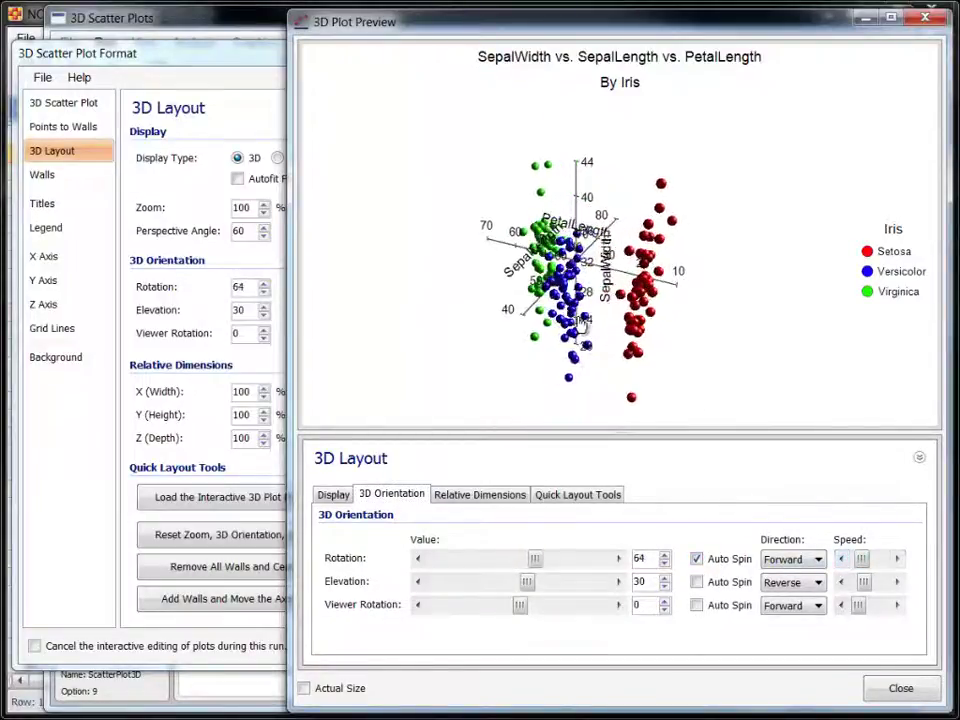
{"action": "left_click_drag", "start_coordinate": [582, 292], "coordinate": [582, 278]}
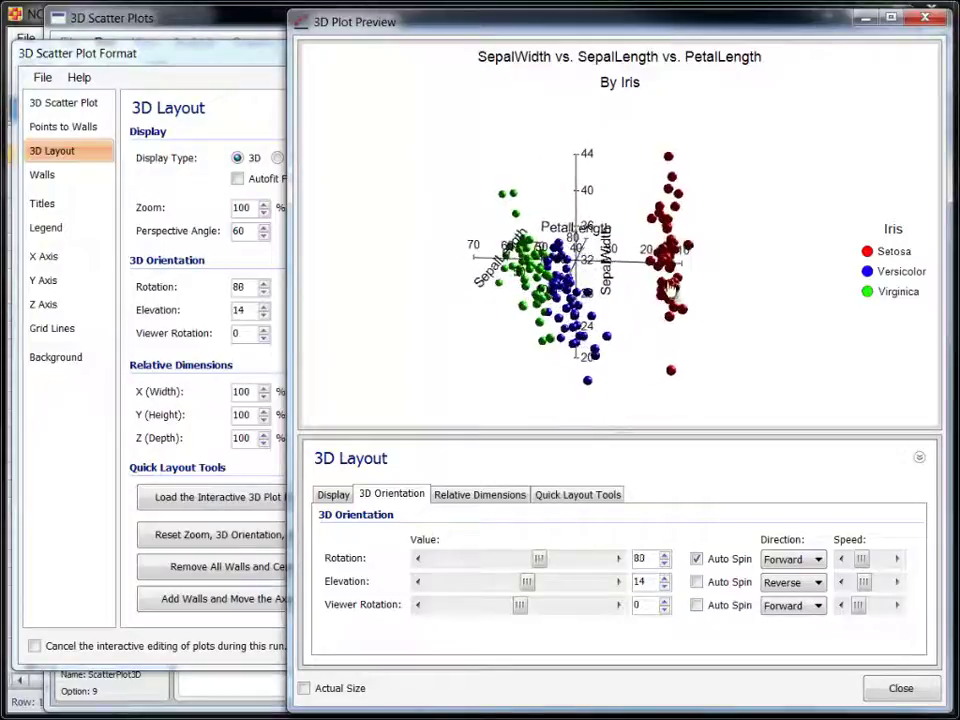
{"action": "left_click_drag", "start_coordinate": [656, 290], "coordinate": [610, 320]}
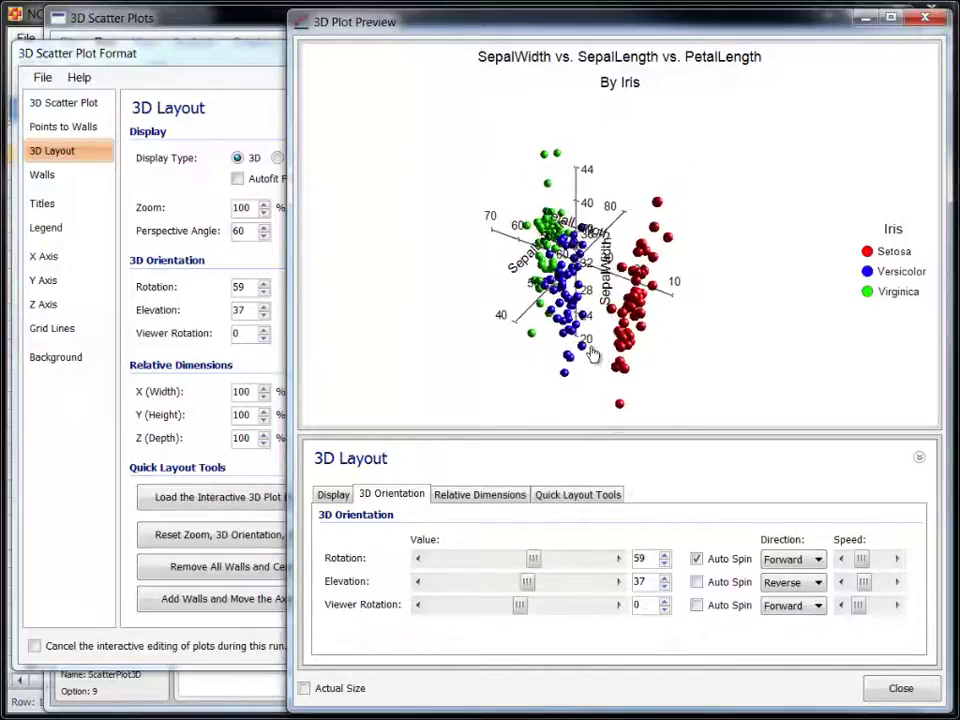
Step: Widen the plot to 148% on X and label every point with its row number
{"action": "left_click", "coordinate": [460, 495]}
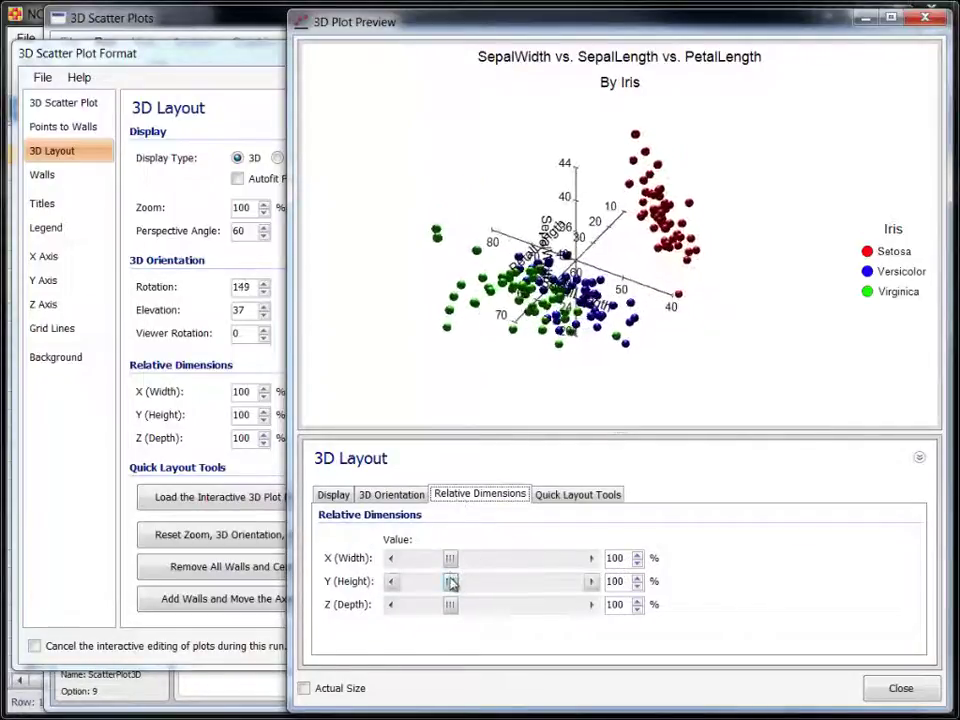
{"action": "left_click_drag", "start_coordinate": [452, 558], "coordinate": [472, 560]}
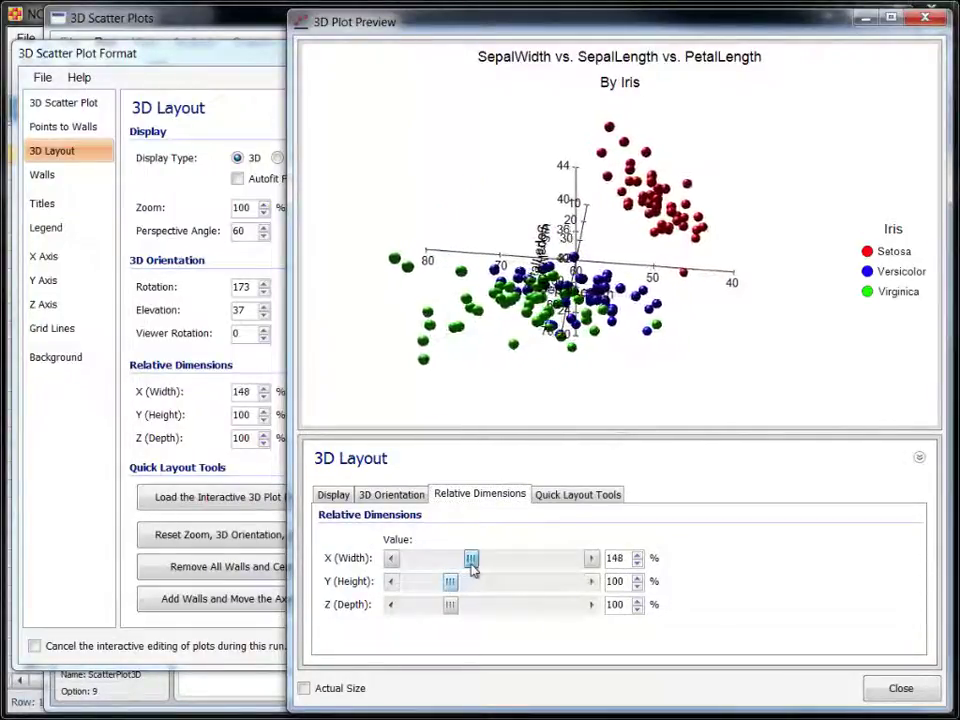
{"action": "left_click", "coordinate": [66, 104]}
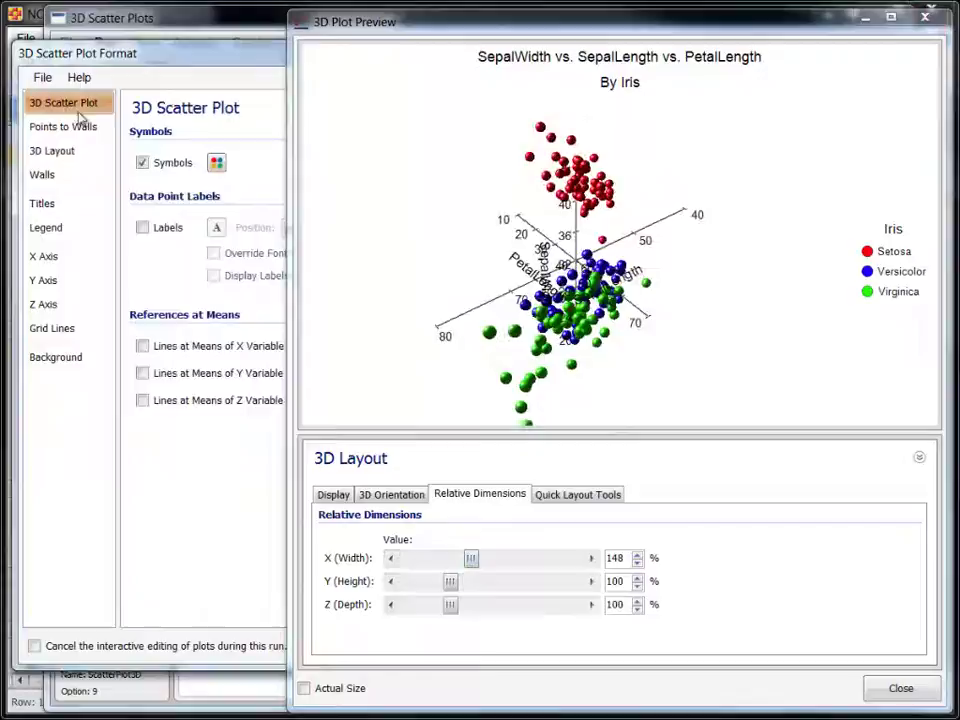
{"action": "left_click", "coordinate": [143, 228]}
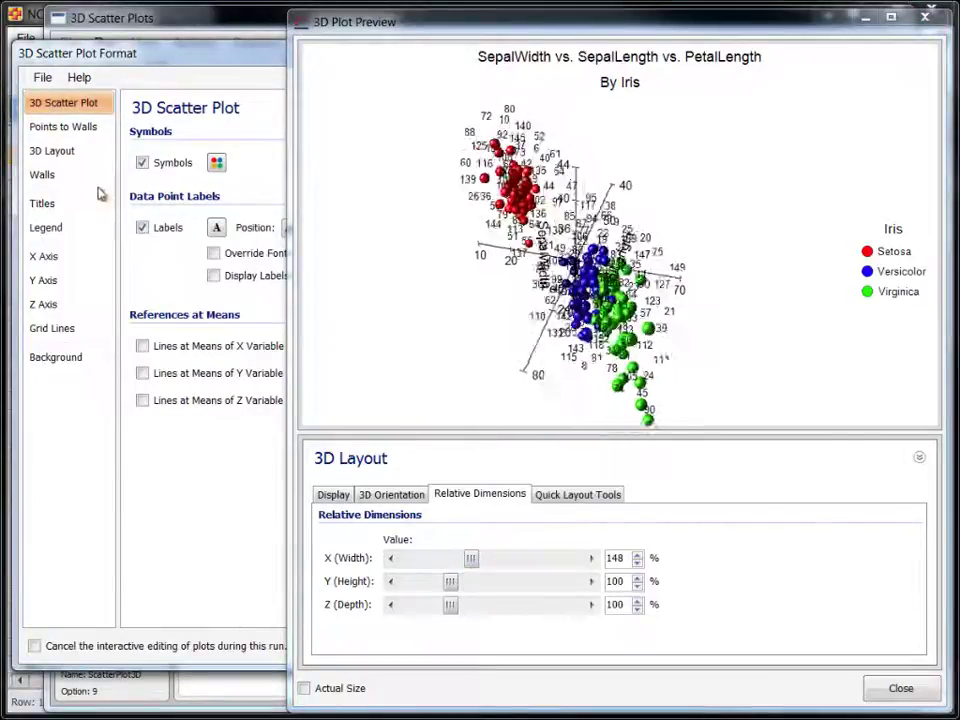
Step: Add floor drop lines from each point and stop the rotation auto-spin
{"action": "left_click", "coordinate": [66, 128]}
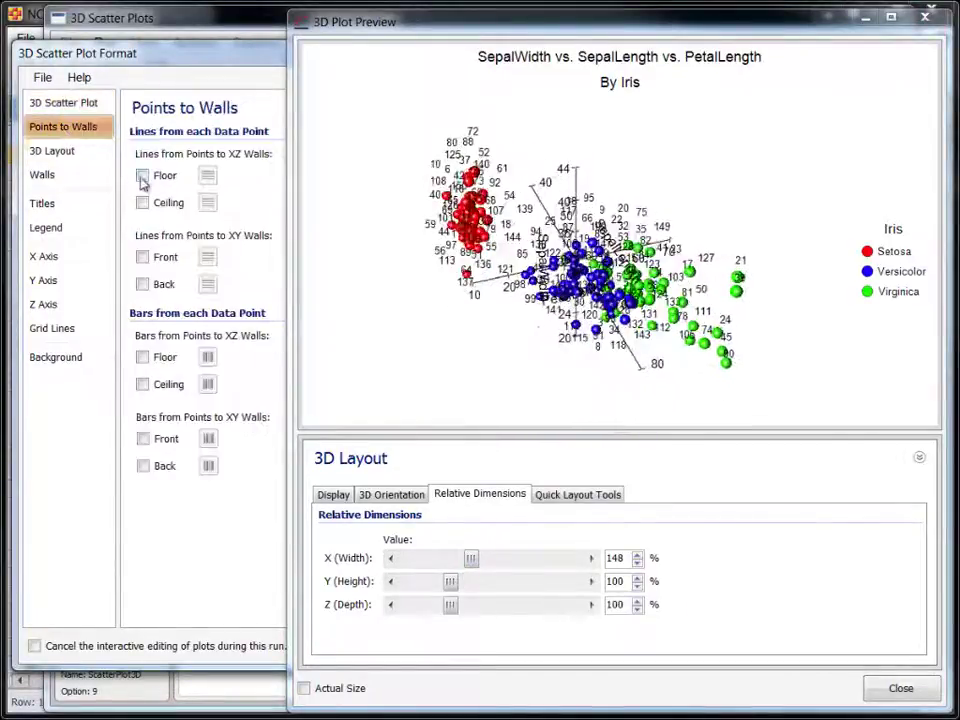
{"action": "left_click", "coordinate": [142, 176]}
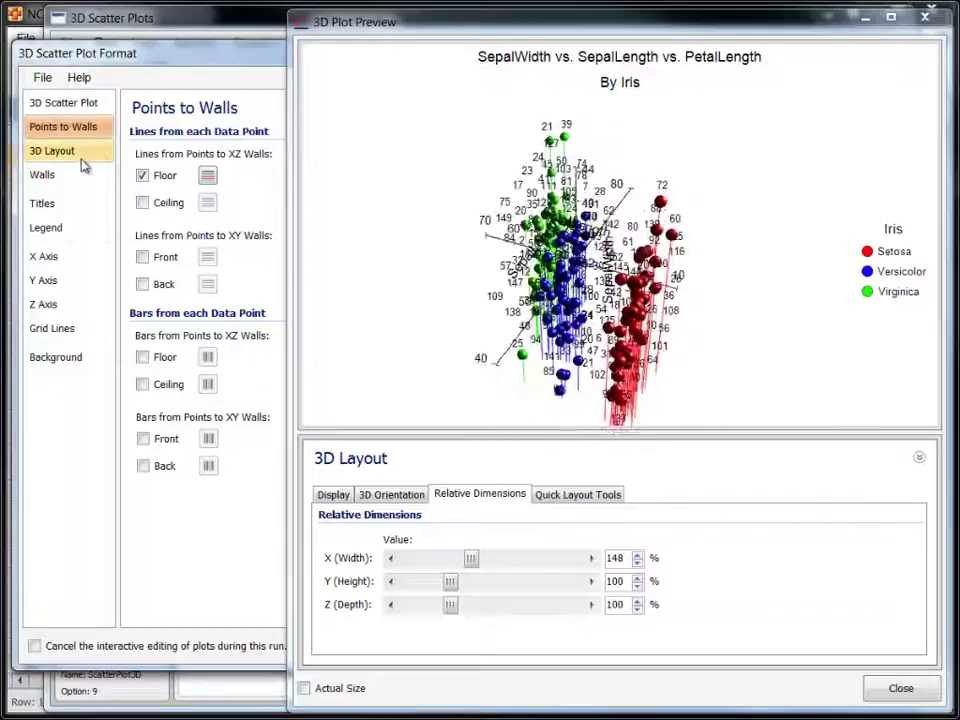
{"action": "left_click", "coordinate": [418, 498]}
{"action": "left_click", "coordinate": [698, 560]}
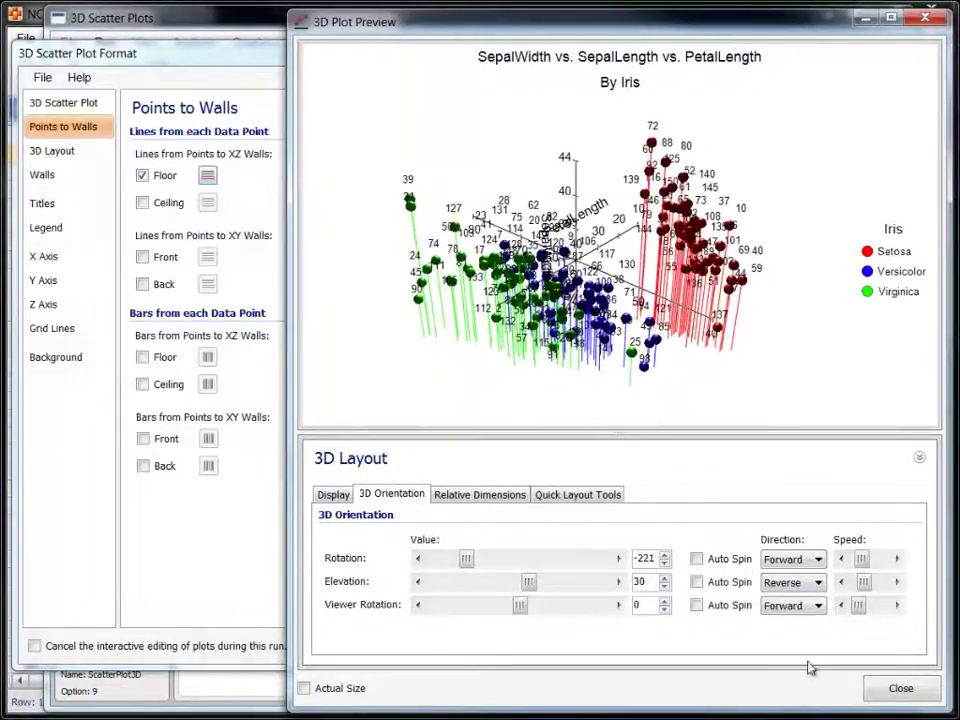
Step: Close the preview, accept the format, and select the rendered scatter plot in NCSS Output
{"action": "left_click", "coordinate": [895, 692]}
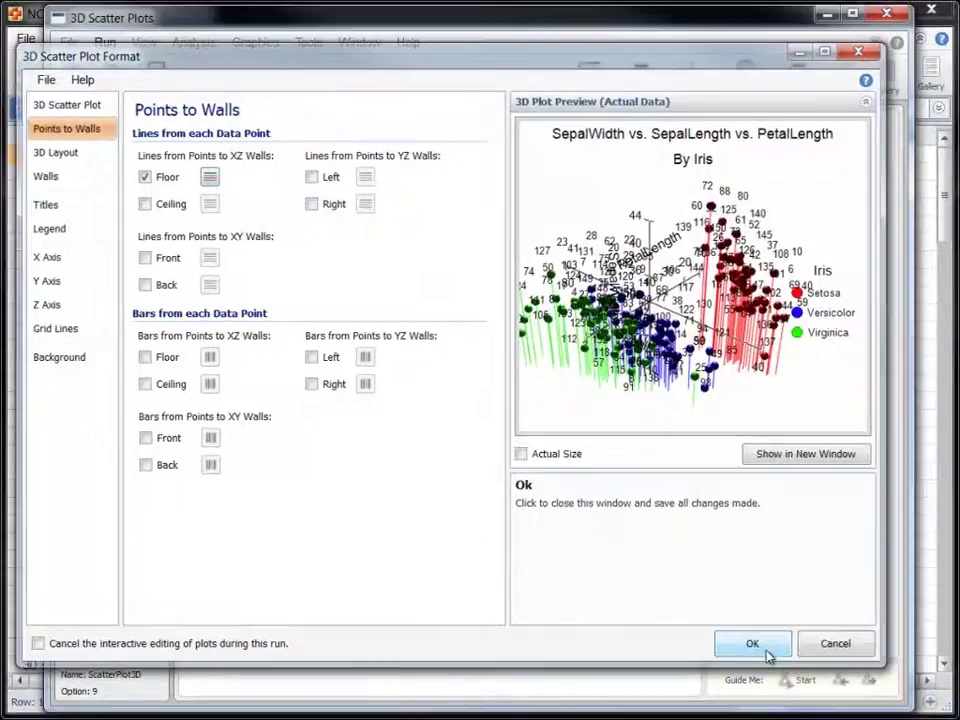
{"action": "left_click", "coordinate": [742, 651]}
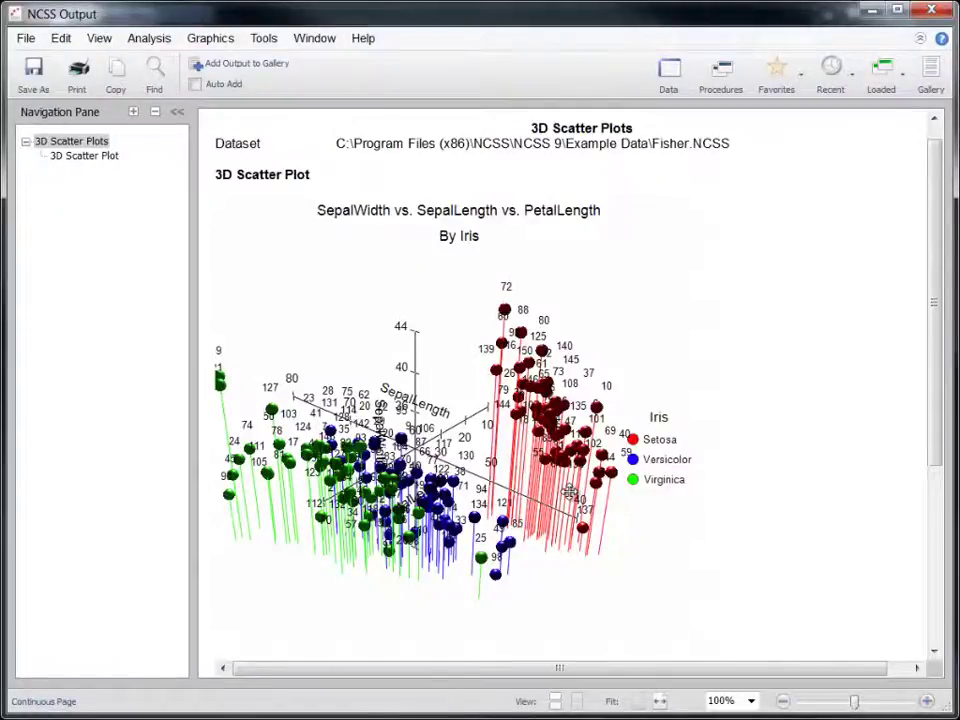
{"action": "left_click", "coordinate": [569, 492]}
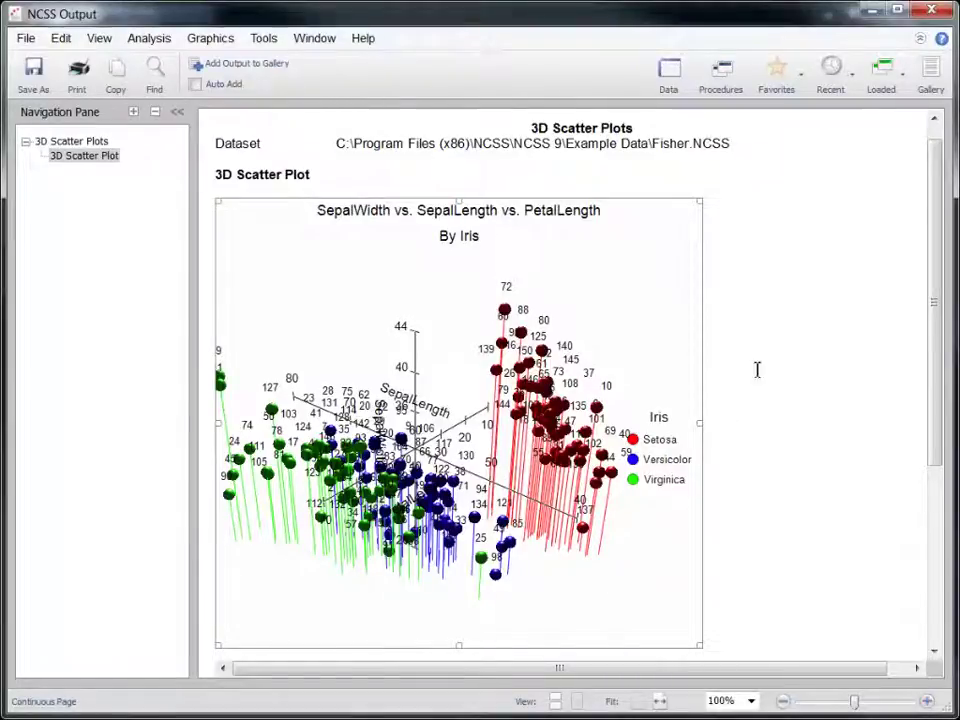
Step: Close the output, rerun the plot, and reset the 3D layout to rotation -40, elevation 30, 100% width
{"action": "left_click", "coordinate": [928, 11]}
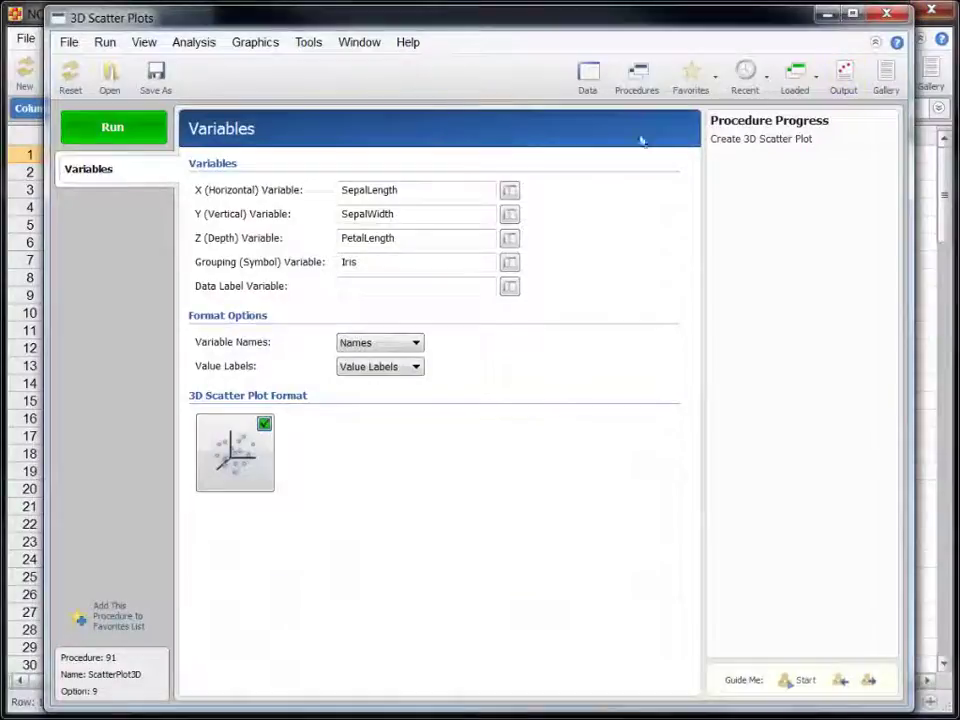
{"action": "left_click", "coordinate": [127, 128]}
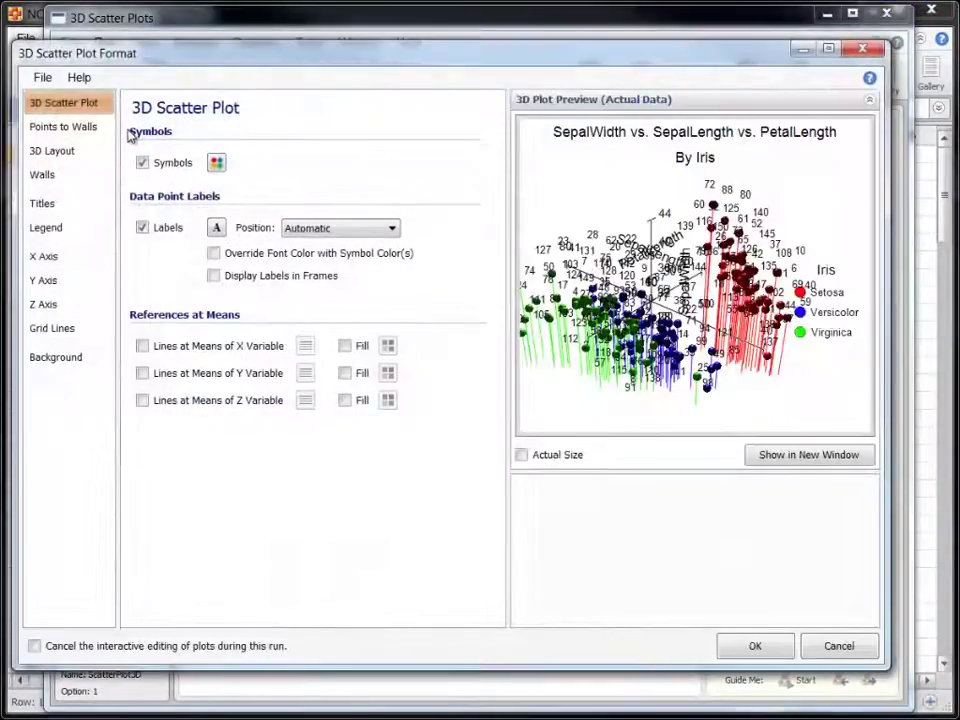
{"action": "left_click", "coordinate": [60, 151]}
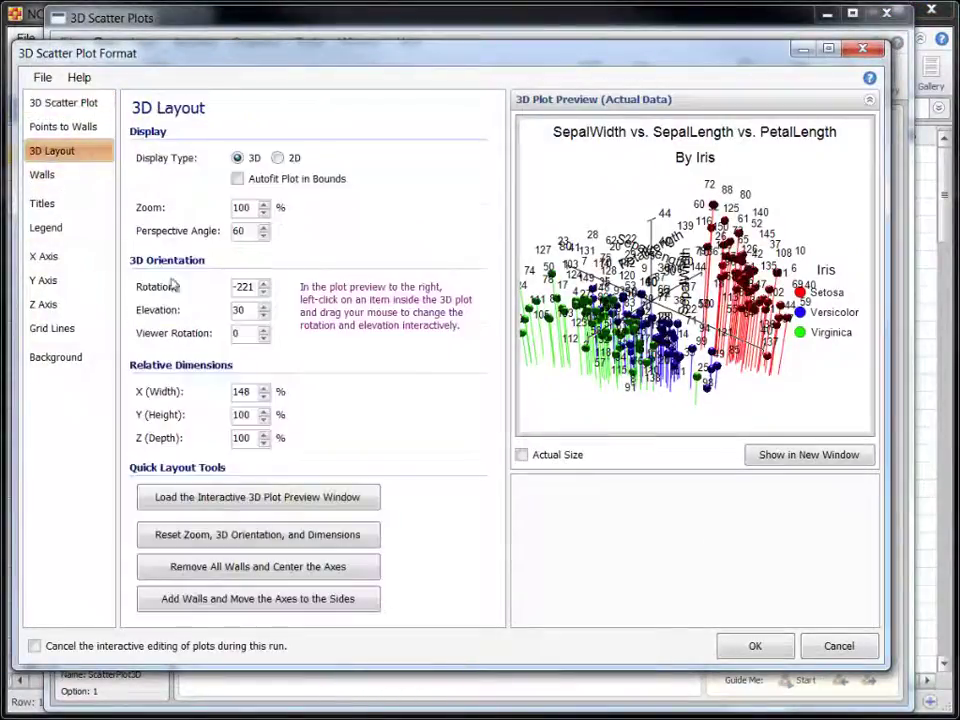
{"action": "left_click", "coordinate": [232, 535]}
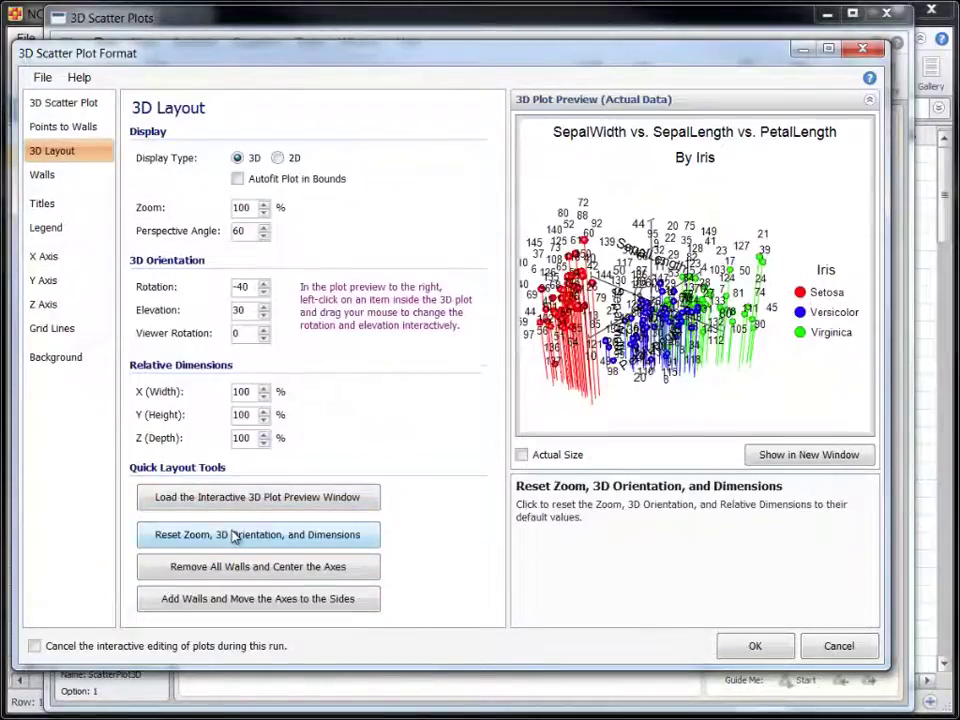